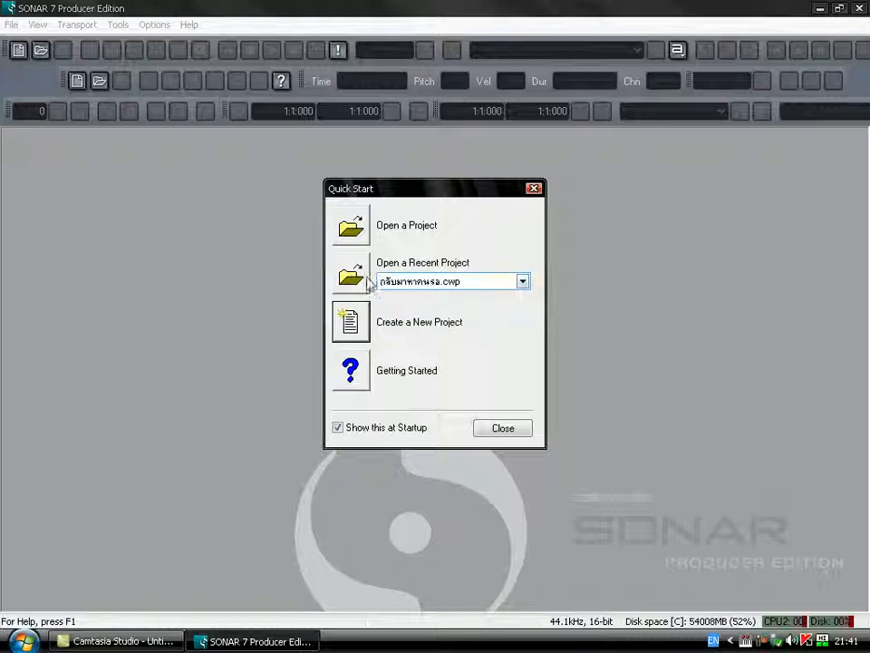
Start a new project and name it "Naw ve yo"
{"action": "left_click", "coordinate": [359, 332]}
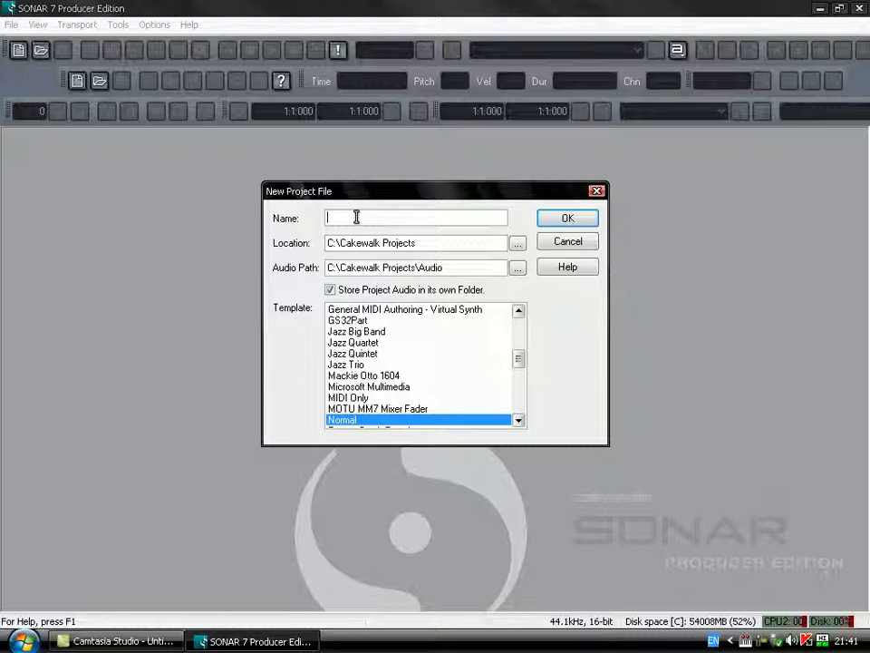
{"action": "type", "text": "Naw ve yo"}
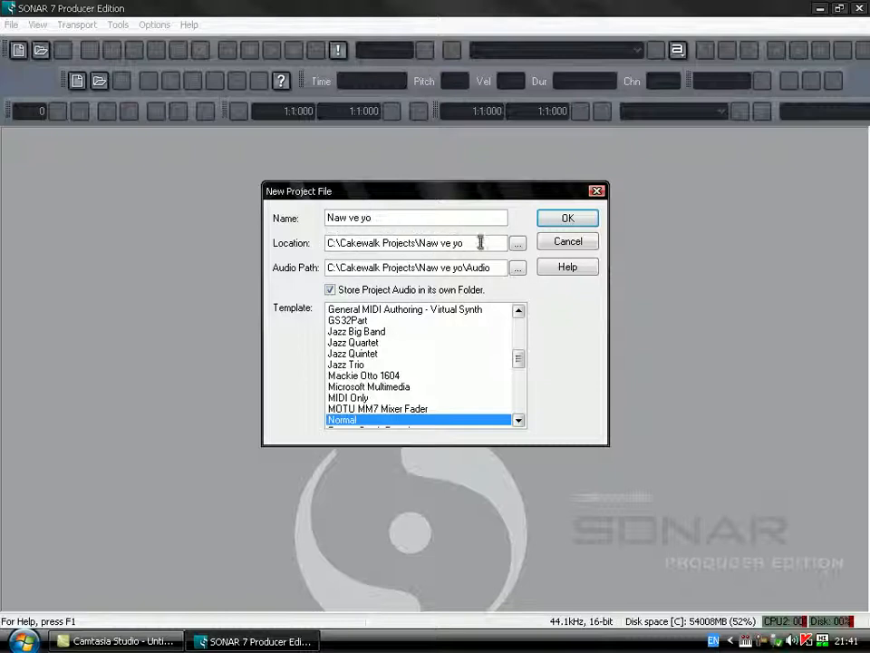
{"action": "left_click_drag", "start_coordinate": [370, 217], "coordinate": [332, 218]}
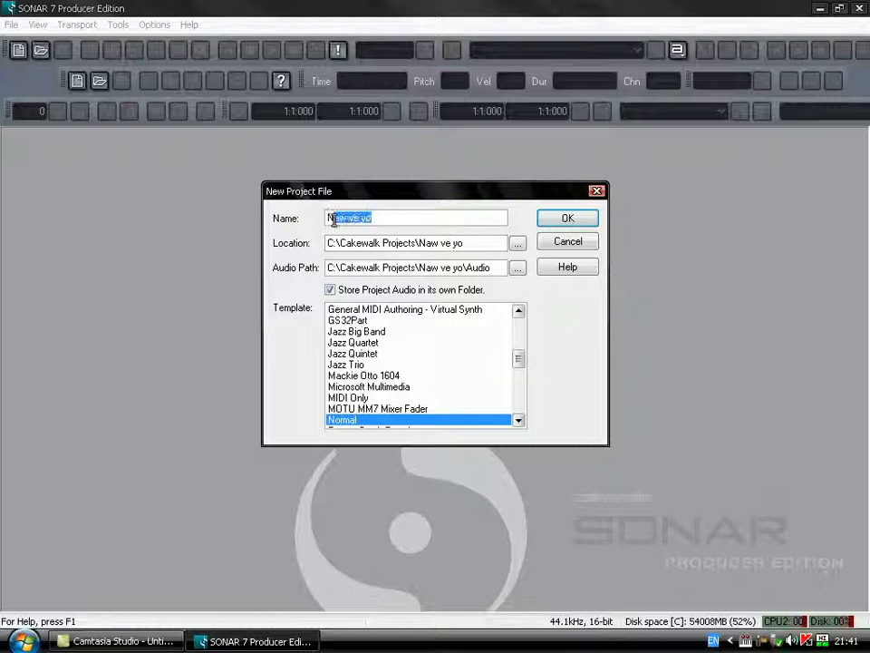
{"action": "left_click_drag", "start_coordinate": [403, 242], "coordinate": [340, 243]}
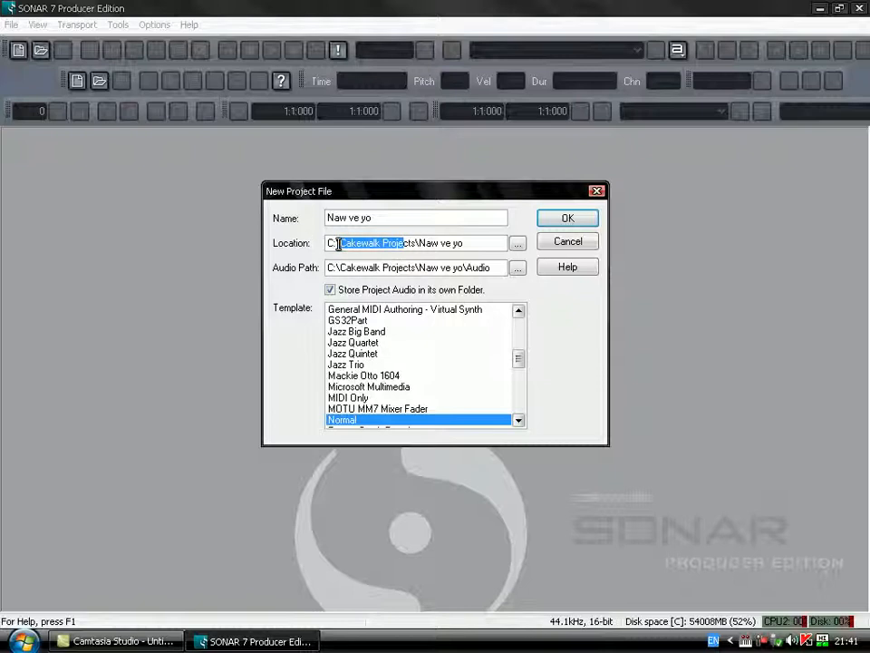
{"action": "left_click_drag", "start_coordinate": [494, 268], "coordinate": [305, 269]}
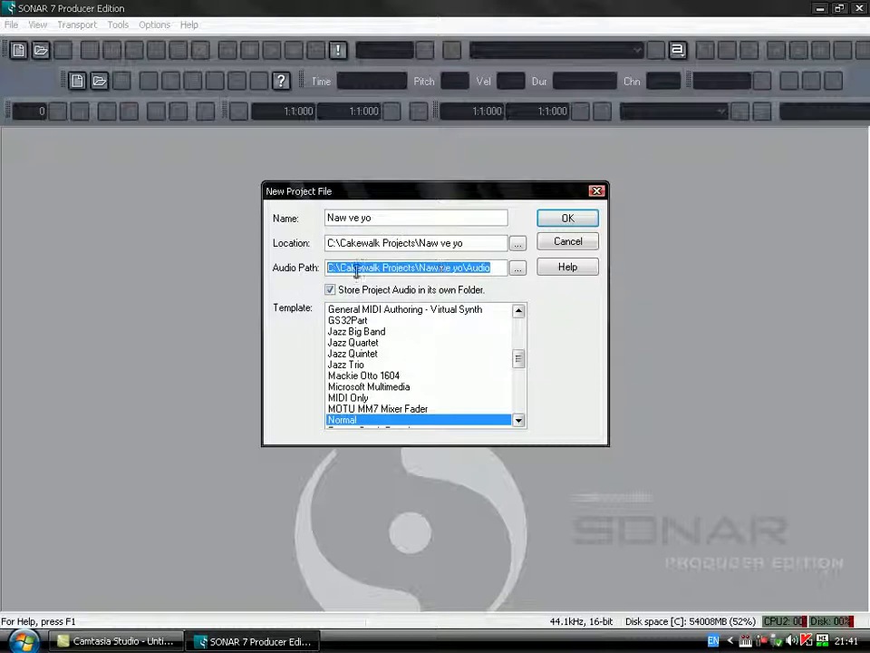
{"action": "left_click_drag", "start_coordinate": [464, 242], "coordinate": [344, 238]}
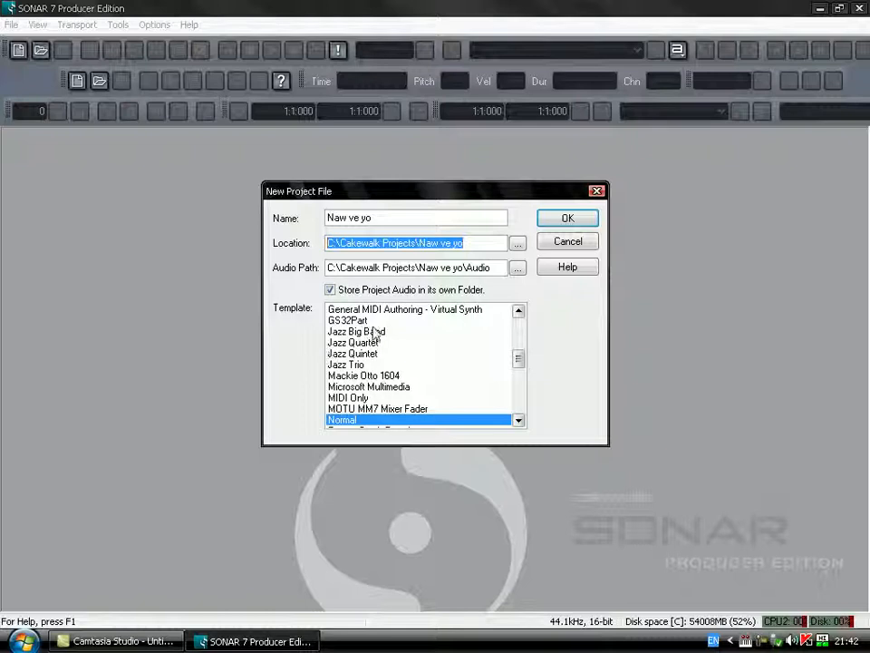
Create the project from the Normal template and maximize its Track window
{"action": "left_click", "coordinate": [336, 331]}
{"action": "left_click", "coordinate": [345, 342]}
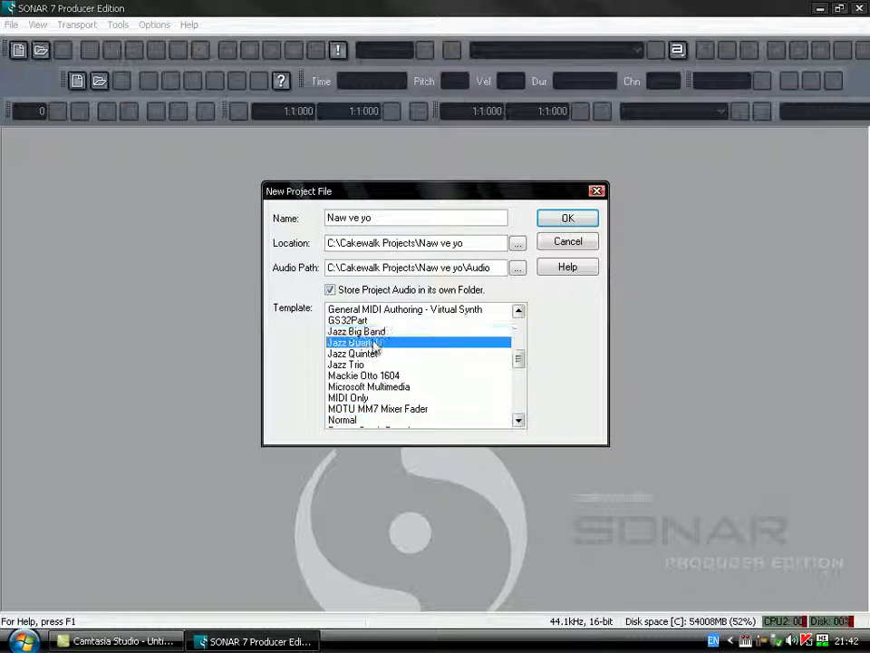
{"action": "left_click", "coordinate": [373, 399]}
{"action": "scroll", "coordinate": [372, 405], "scroll_direction": "down", "scroll_amount": 1}
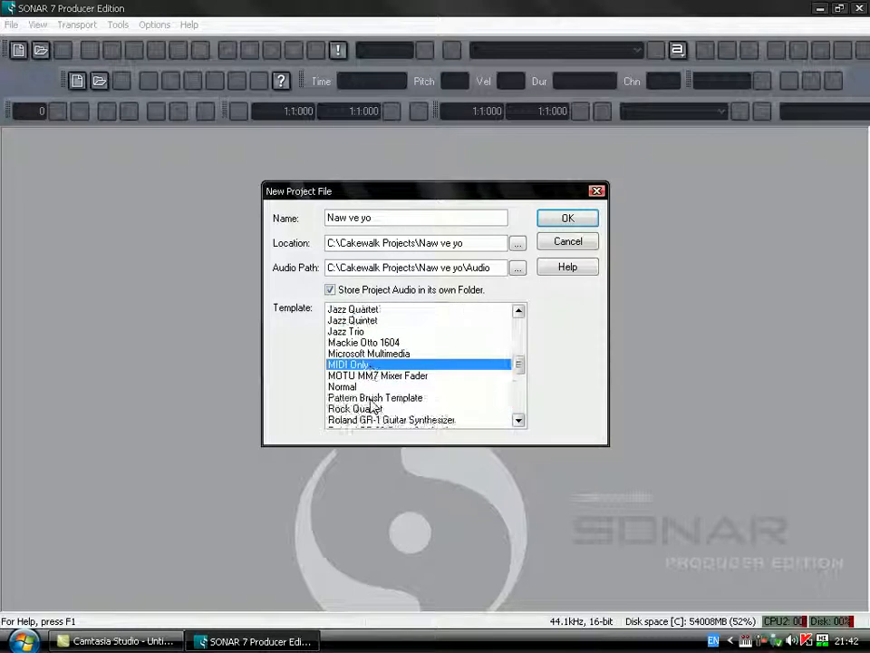
{"action": "left_click", "coordinate": [367, 386]}
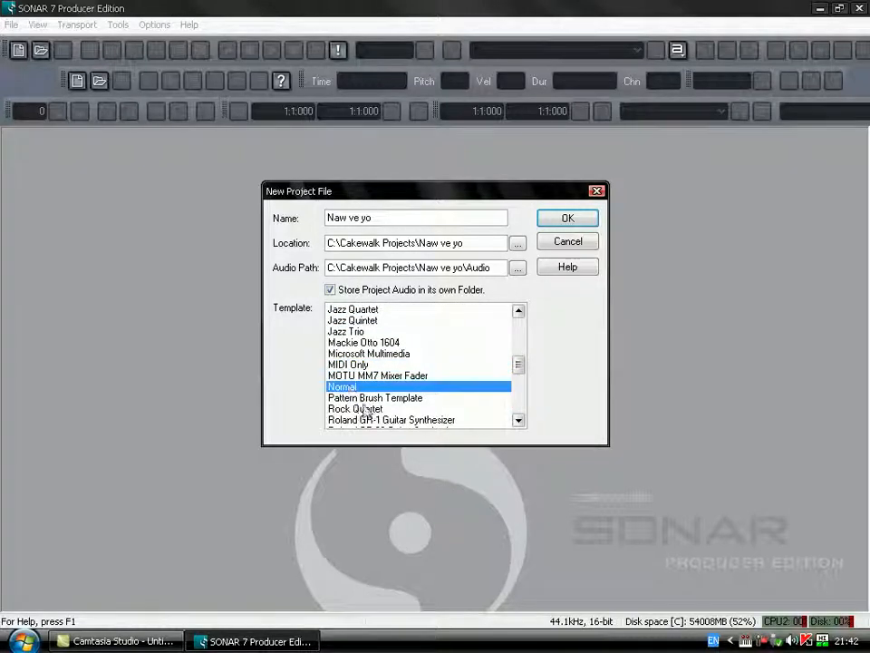
{"action": "scroll", "coordinate": [368, 410], "scroll_direction": "down", "scroll_amount": 1}
{"action": "left_click", "coordinate": [365, 377]}
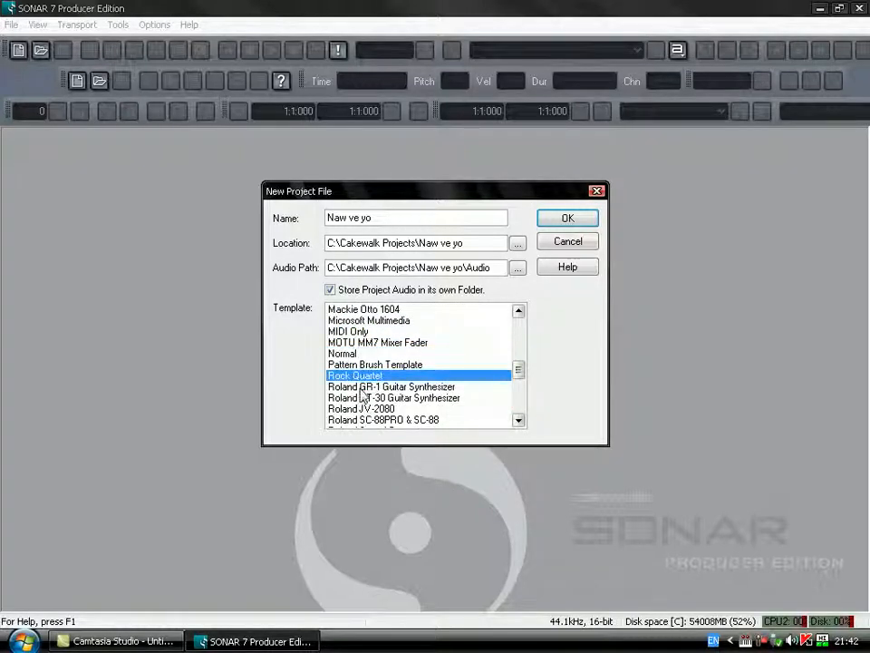
{"action": "left_click", "coordinate": [372, 354]}
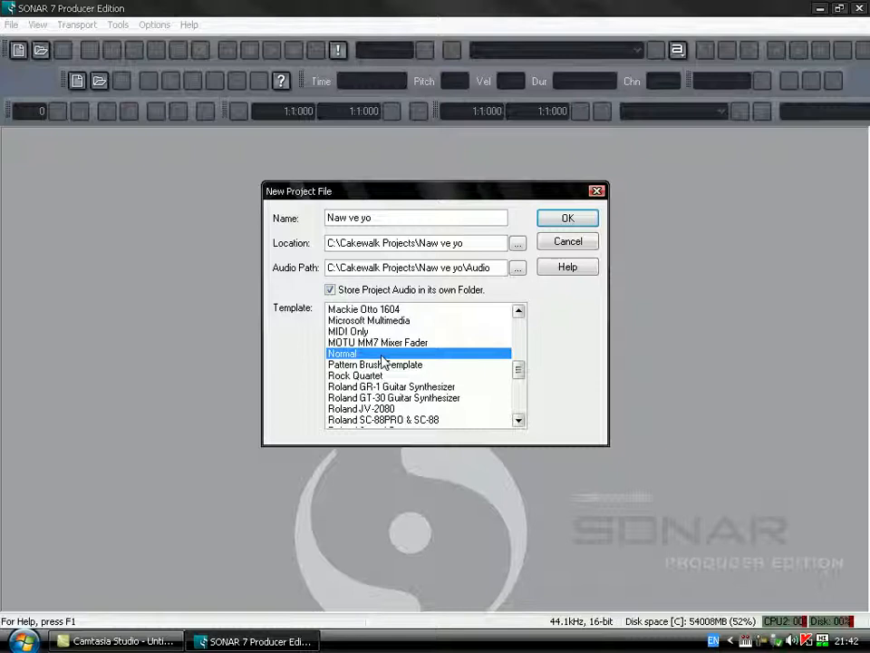
{"action": "scroll", "coordinate": [380, 381], "scroll_direction": "down", "scroll_amount": 6}
{"action": "scroll", "coordinate": [377, 399], "scroll_direction": "up", "scroll_amount": 5}
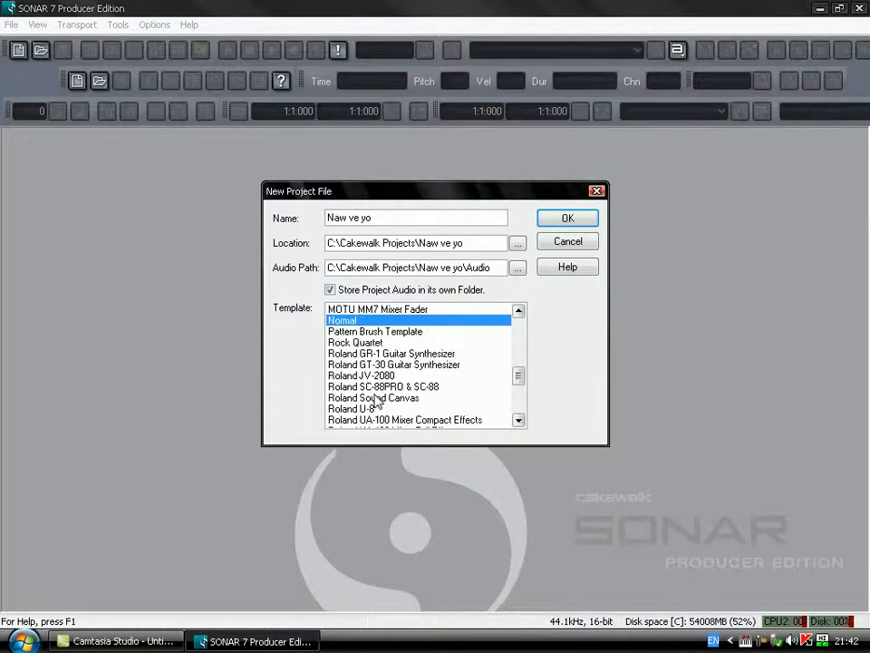
{"action": "scroll", "coordinate": [376, 400], "scroll_direction": "up", "scroll_amount": 2}
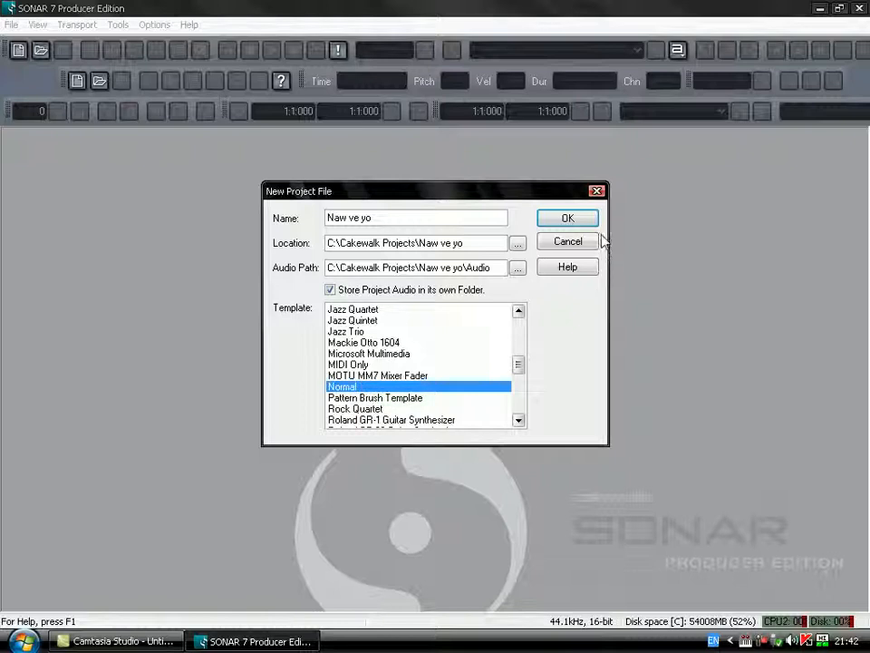
{"action": "left_click", "coordinate": [568, 218]}
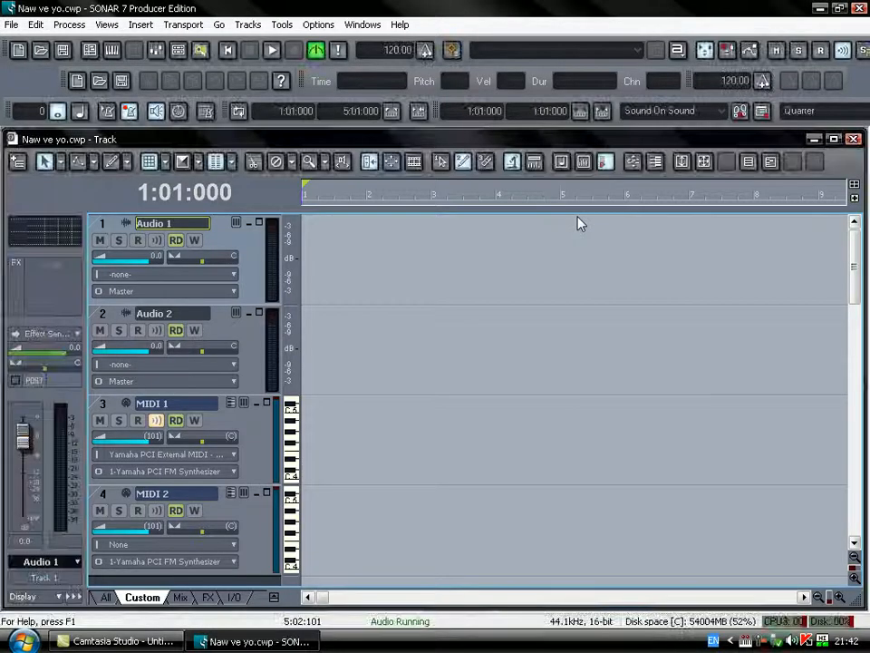
{"action": "left_click", "coordinate": [833, 139]}
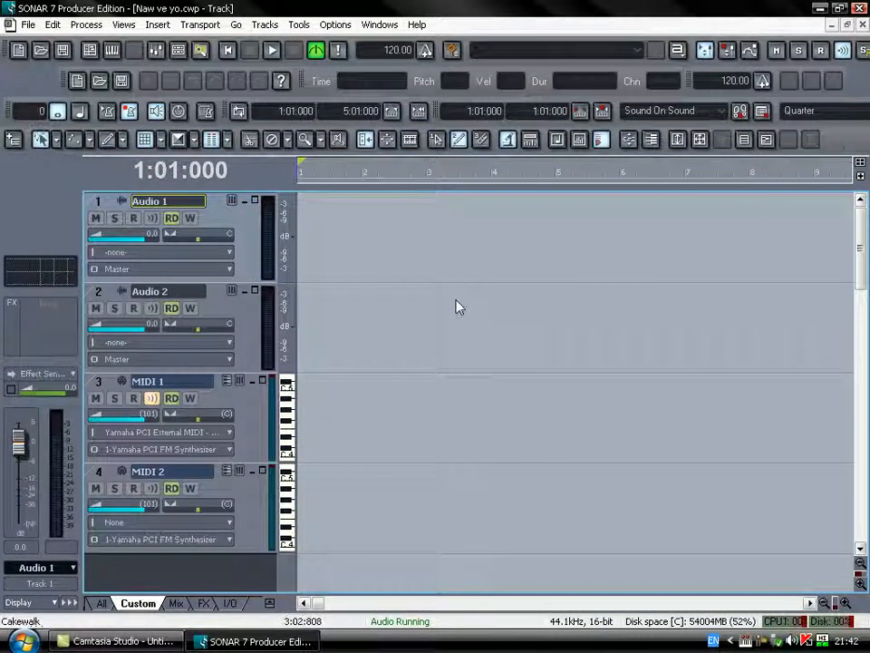
{"action": "left_click_drag", "start_coordinate": [99, 201], "coordinate": [110, 476]}
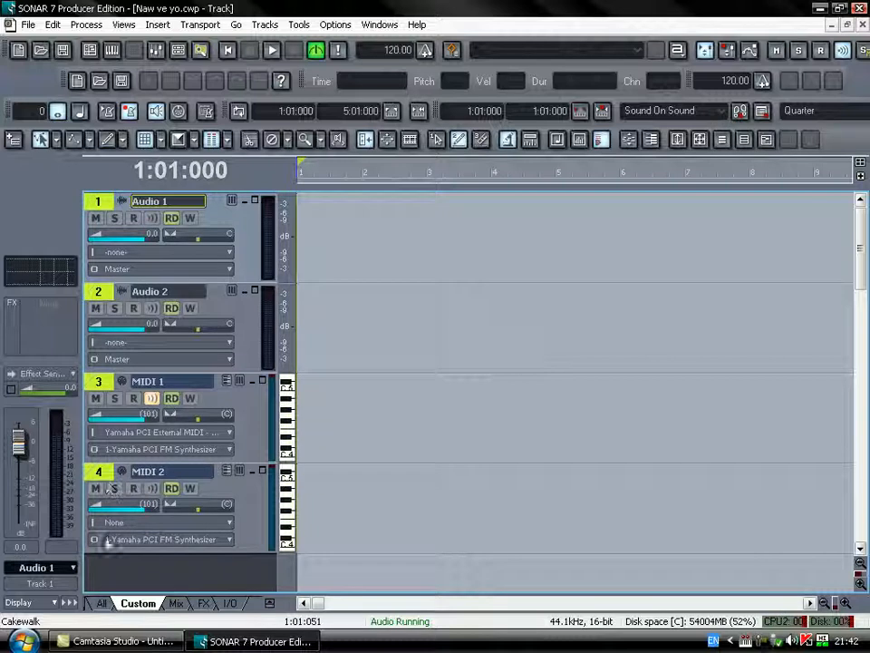
{"action": "left_click", "coordinate": [100, 202]}
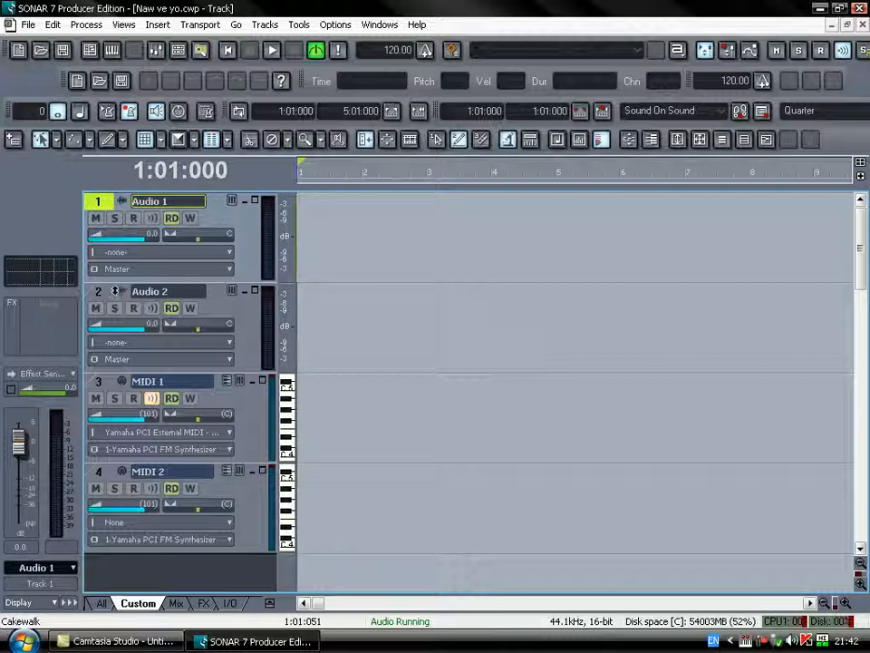
{"action": "left_click_drag", "start_coordinate": [143, 372], "coordinate": [122, 379]}
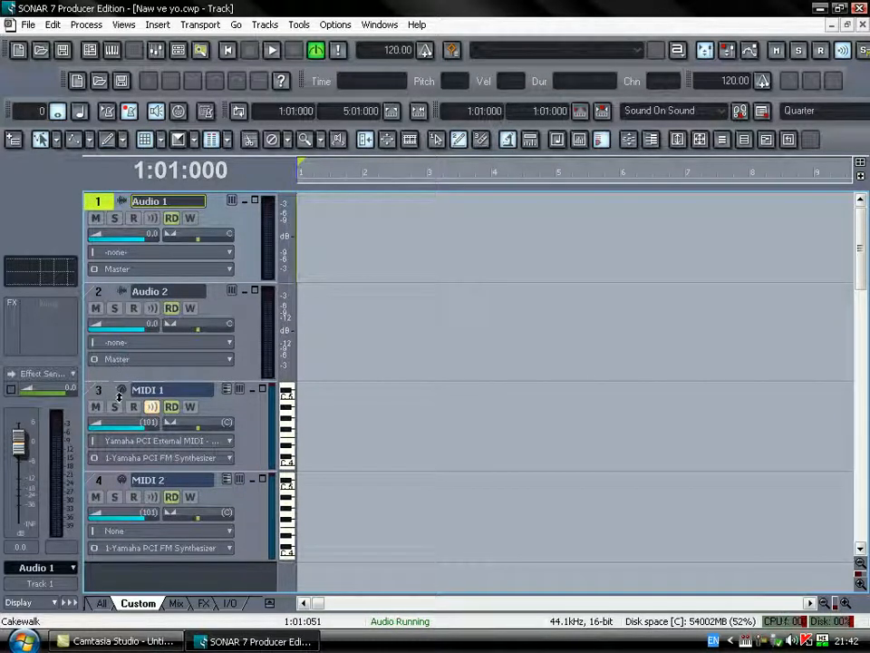
Delete the MIDI 1 and MIDI 2 tracks from the project
{"action": "left_click", "coordinate": [180, 396]}
{"action": "left_click", "coordinate": [167, 391]}
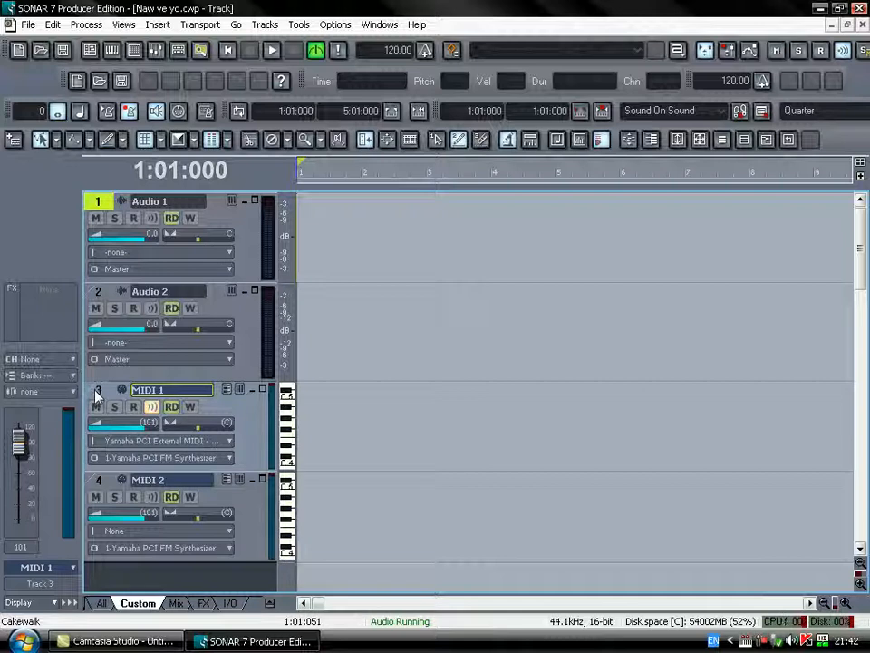
{"action": "left_click_drag", "start_coordinate": [98, 394], "coordinate": [115, 490]}
{"action": "right_click", "coordinate": [114, 489]}
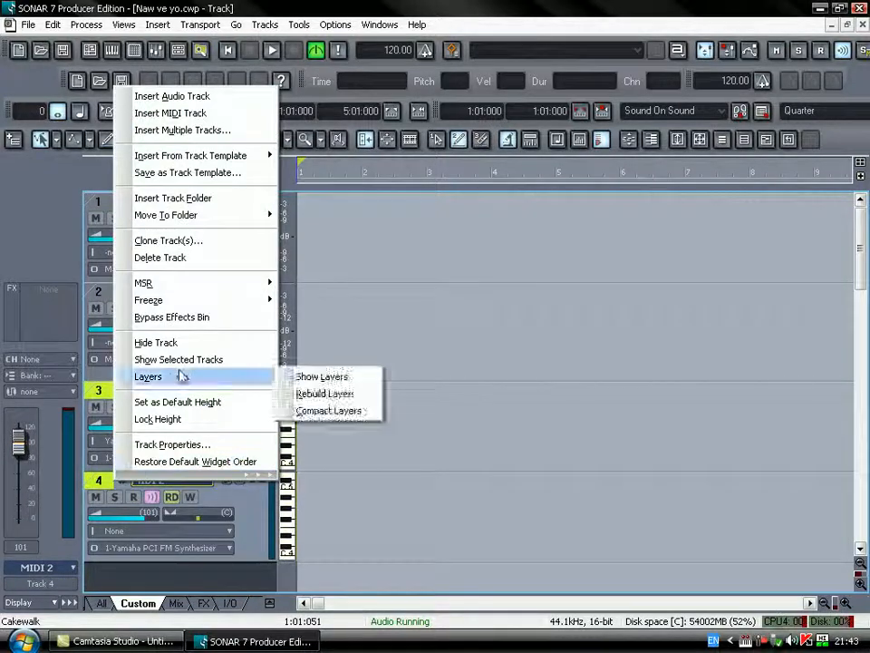
{"action": "left_click", "coordinate": [187, 259]}
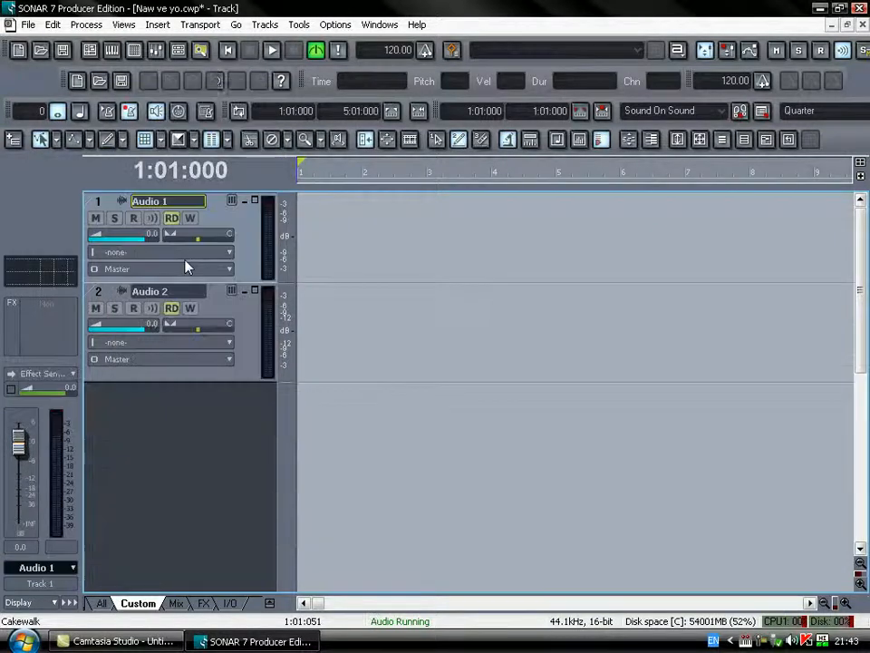
Rename the Audio 1 track as "ดนตรี"
{"action": "left_click_drag", "start_coordinate": [186, 282], "coordinate": [186, 359]}
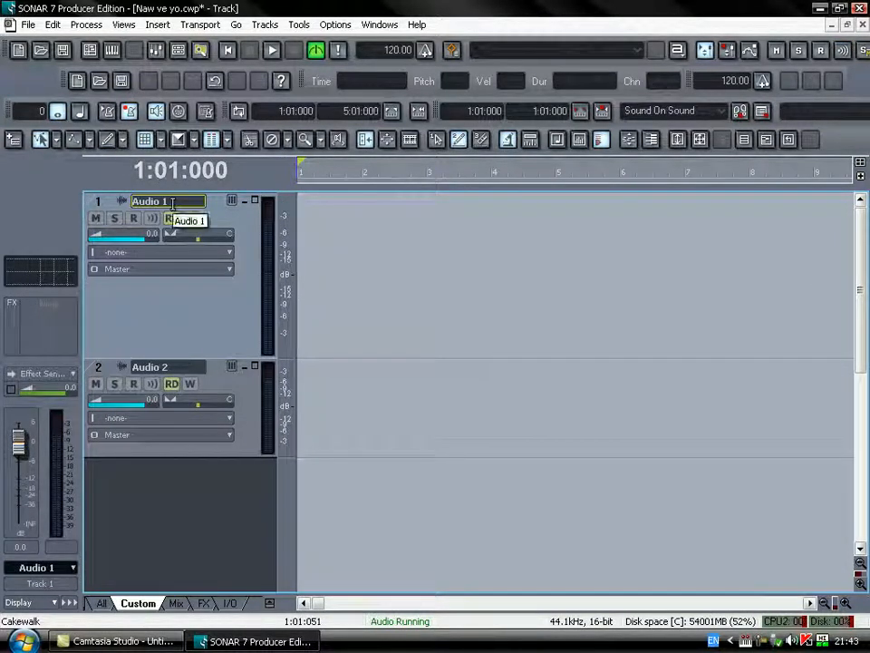
{"action": "double_click", "coordinate": [172, 202]}
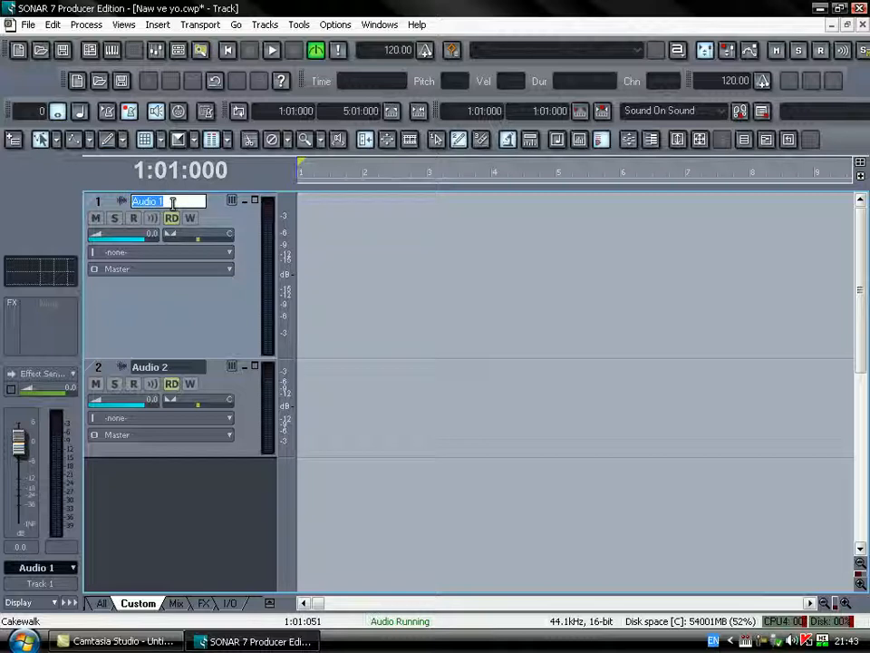
{"action": "type", "text": "fo"}
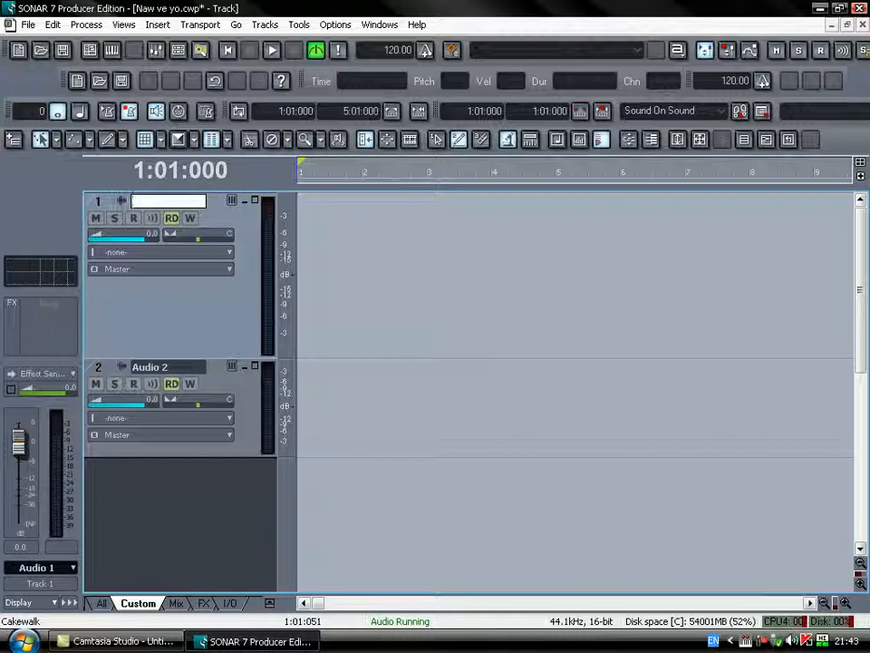
{"action": "key", "text": "alt+shift"}
{"action": "type", "text": "ดนตรี"}
{"action": "key", "text": "Return"}
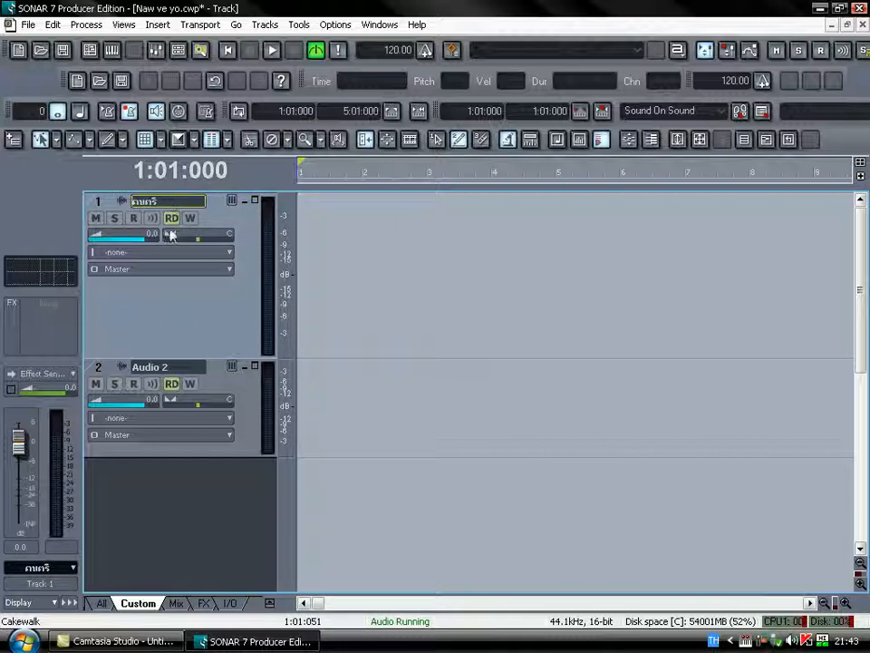
{"action": "left_click_drag", "start_coordinate": [159, 358], "coordinate": [155, 284]}
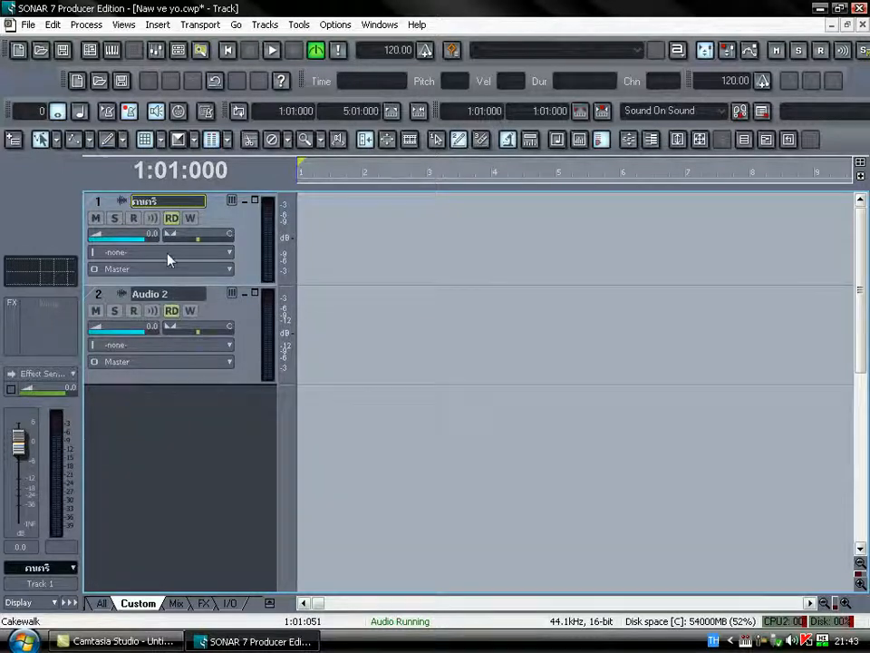
Rename the Audio 2 track as "ร้อง"
{"action": "double_click", "coordinate": [167, 295]}
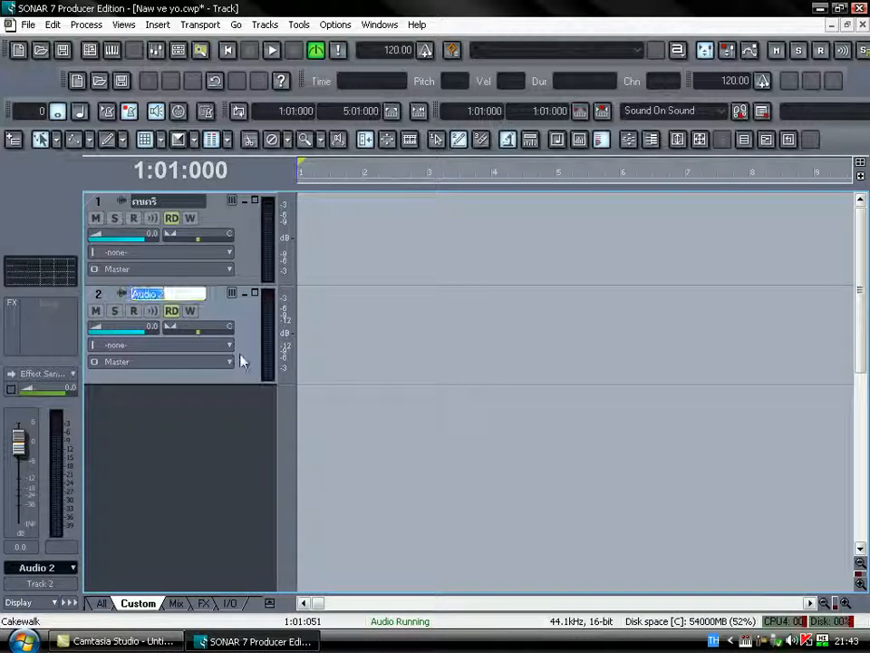
{"action": "type", "text": "ร้อง"}
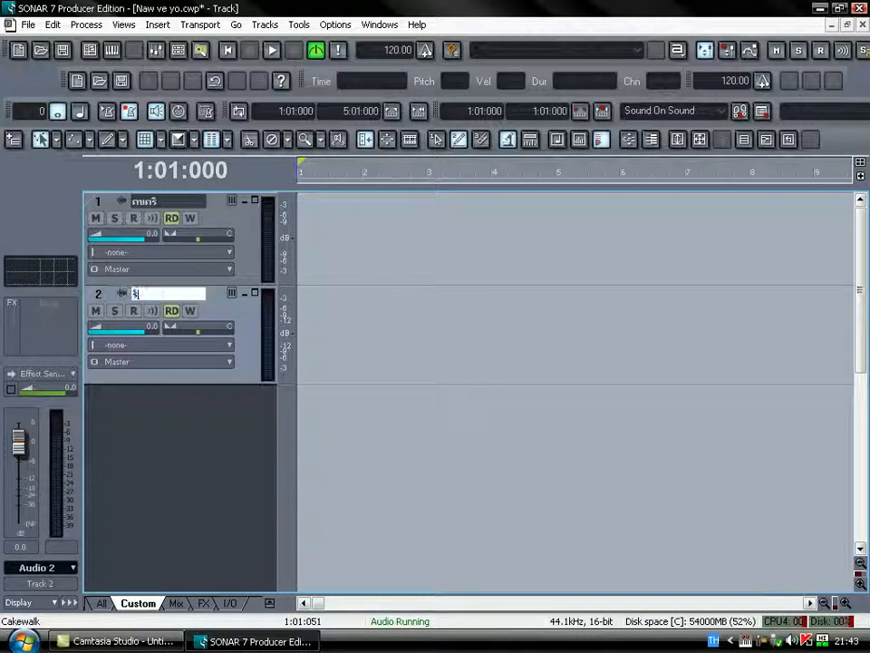
{"action": "key", "text": "Return"}
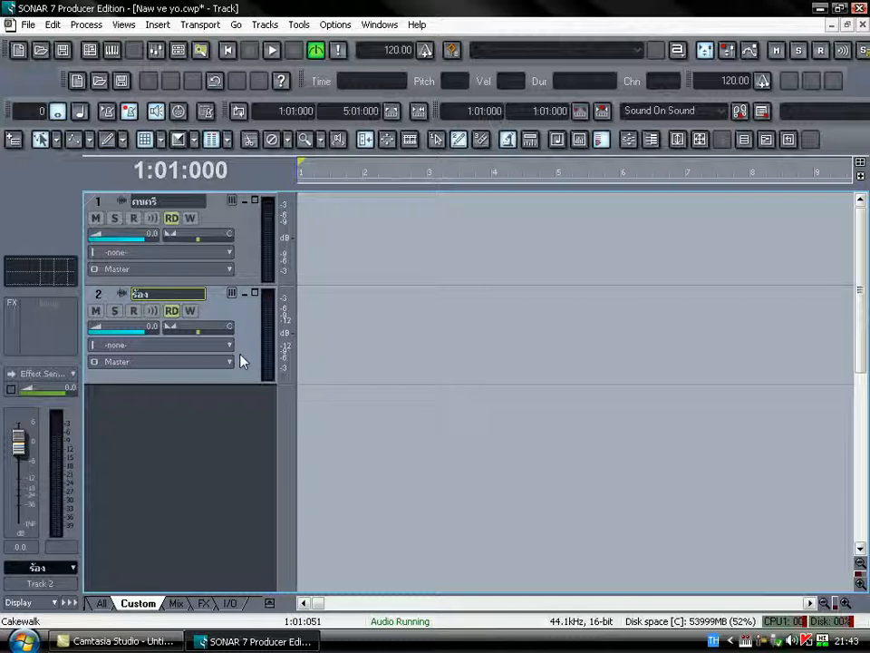
{"action": "left_click", "coordinate": [762, 642]}
{"action": "left_click", "coordinate": [772, 640]}
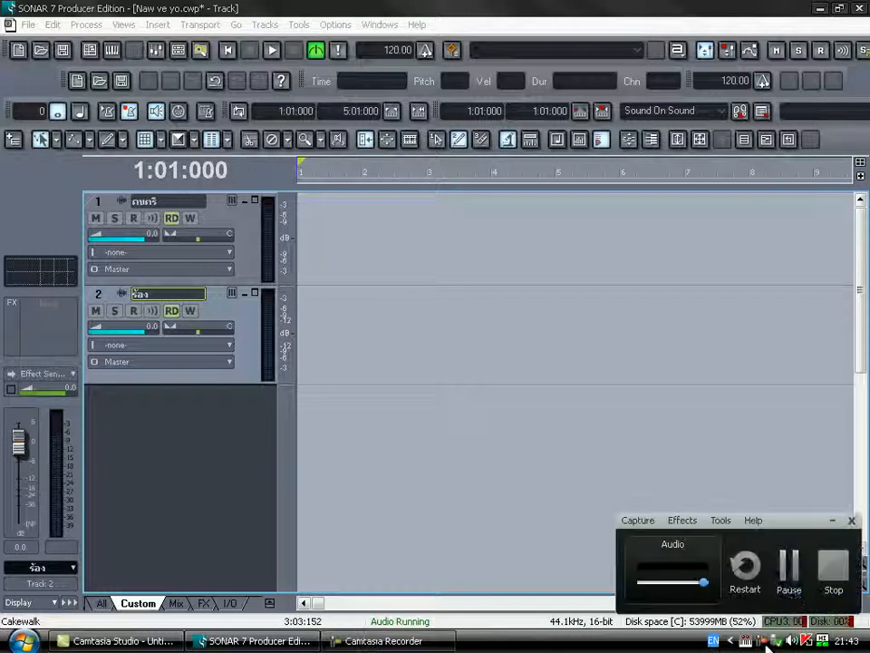
{"action": "left_click", "coordinate": [786, 575]}
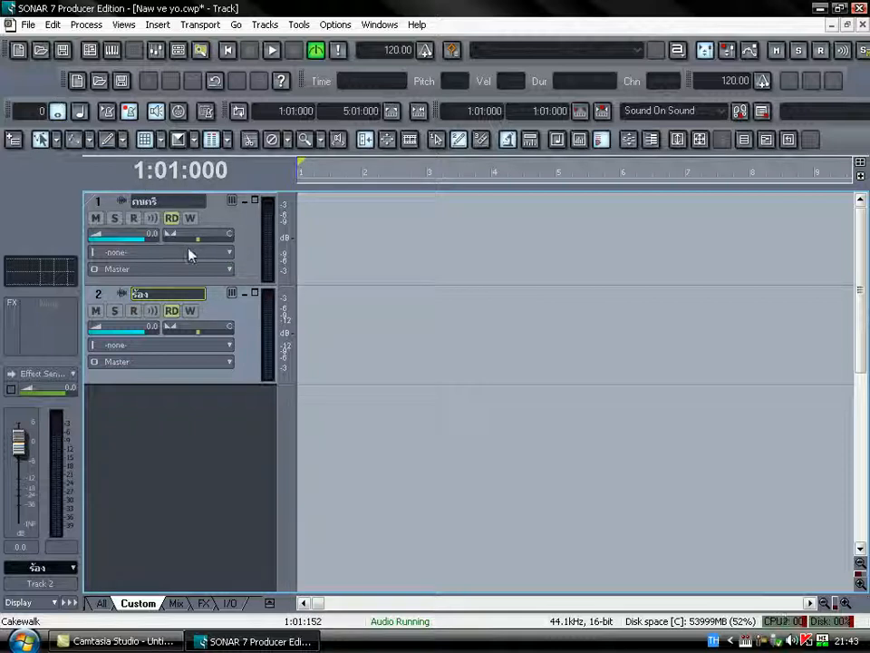
{"action": "right_click", "coordinate": [307, 240]}
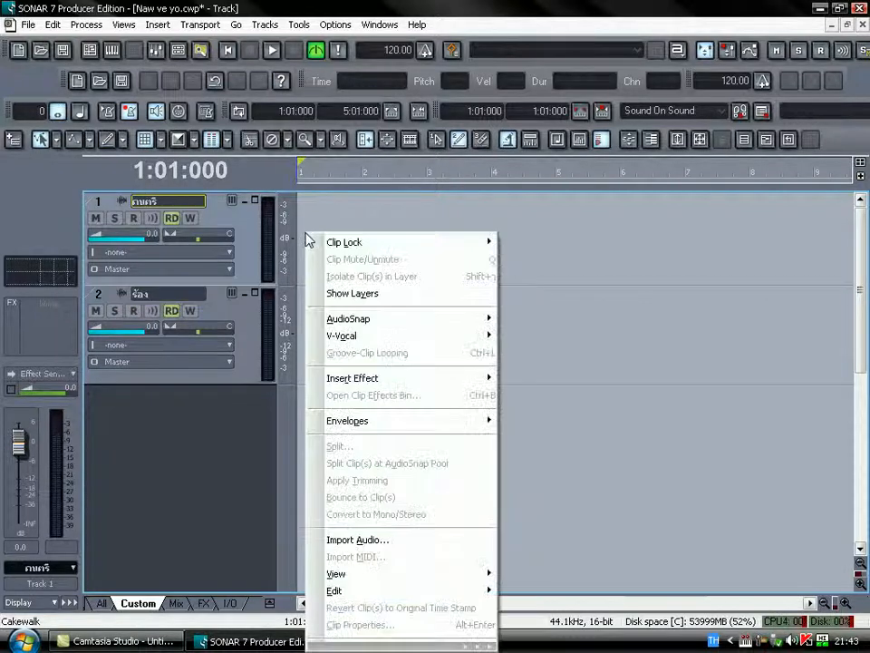
{"action": "right_click", "coordinate": [306, 214]}
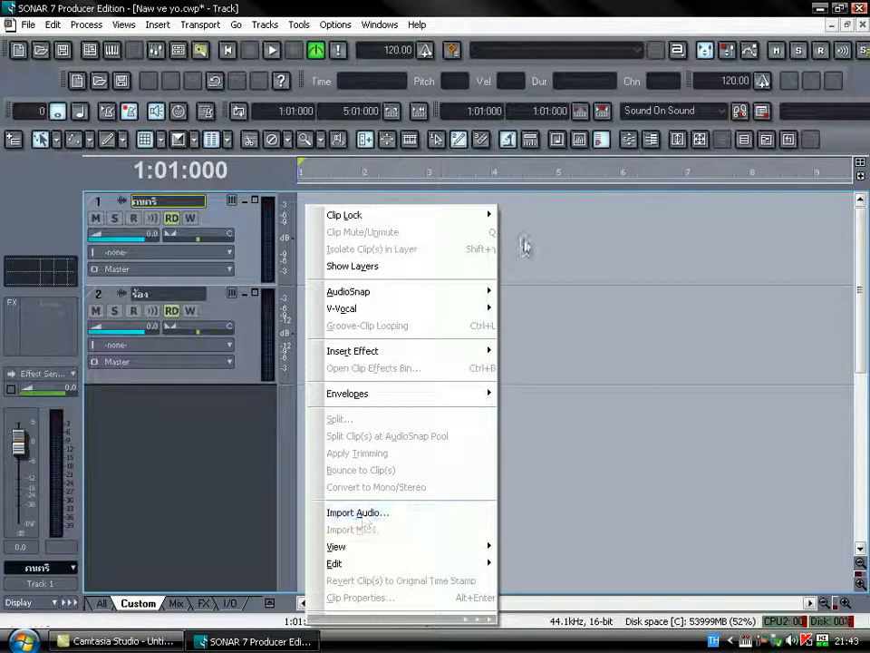
{"action": "left_click", "coordinate": [529, 243]}
{"action": "left_click", "coordinate": [307, 241]}
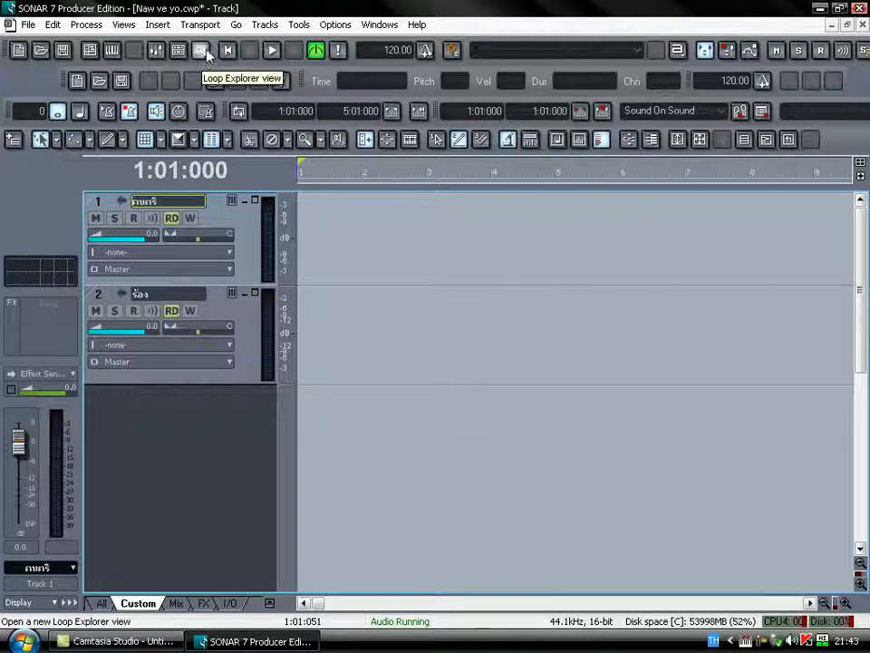
Open the Loop Explorer and browse to the folder on drive D that holds the Naw ve yo wave files
{"action": "left_click", "coordinate": [204, 52]}
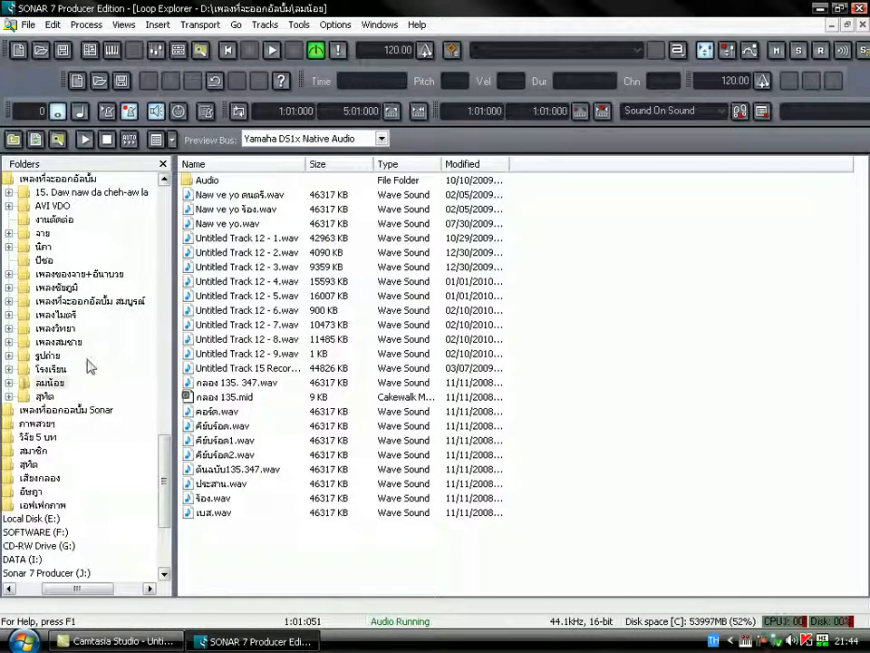
{"action": "left_click_drag", "start_coordinate": [84, 591], "coordinate": [63, 591]}
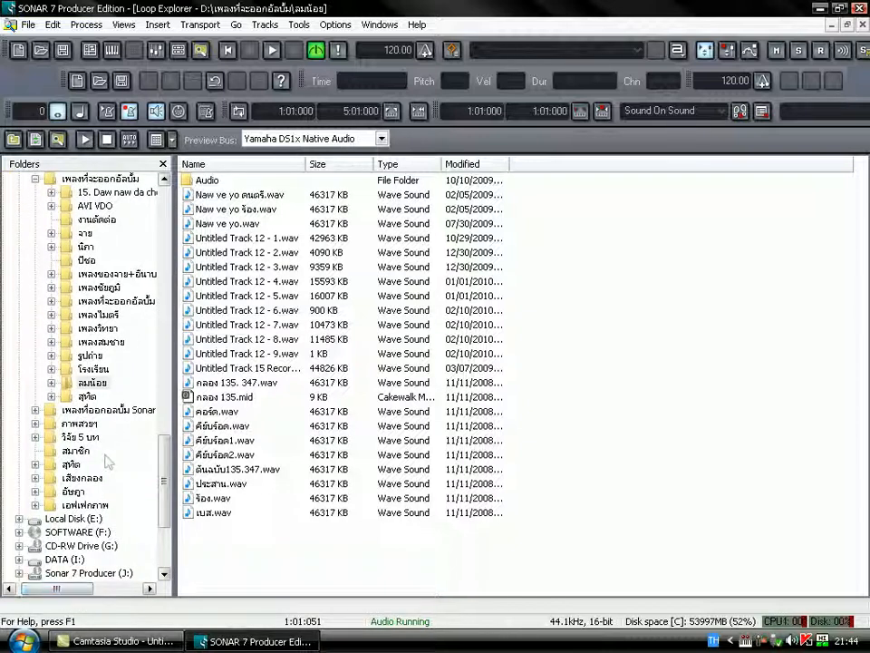
{"action": "left_click", "coordinate": [94, 385]}
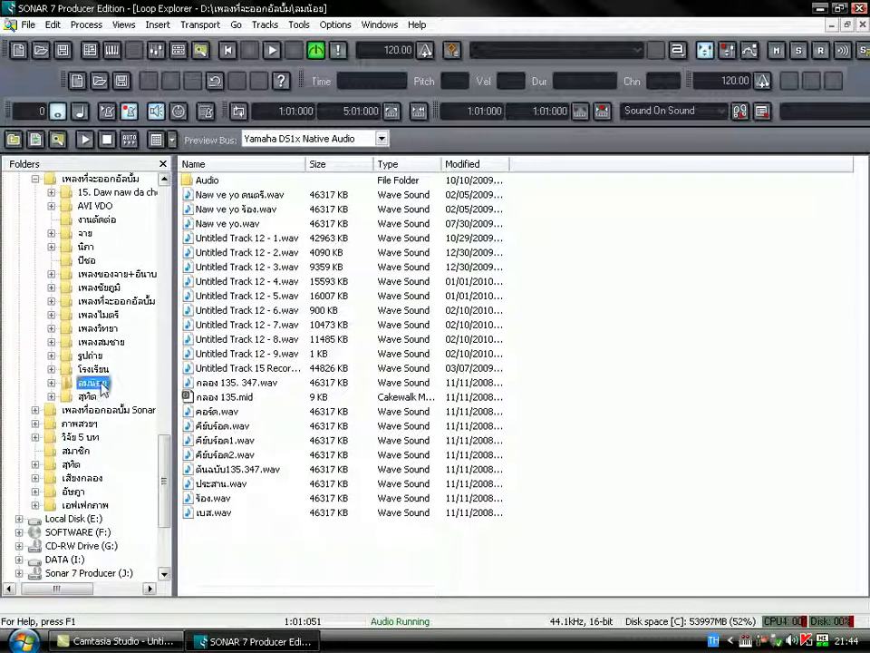
{"action": "left_click", "coordinate": [86, 260]}
{"action": "left_click", "coordinate": [98, 287]}
{"action": "left_click", "coordinate": [92, 369]}
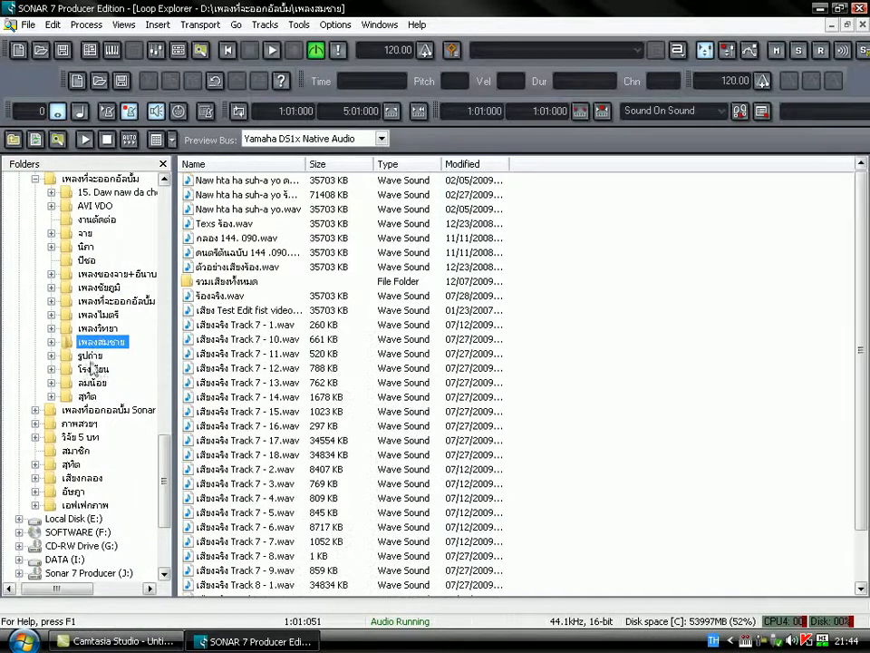
{"action": "left_click", "coordinate": [92, 383]}
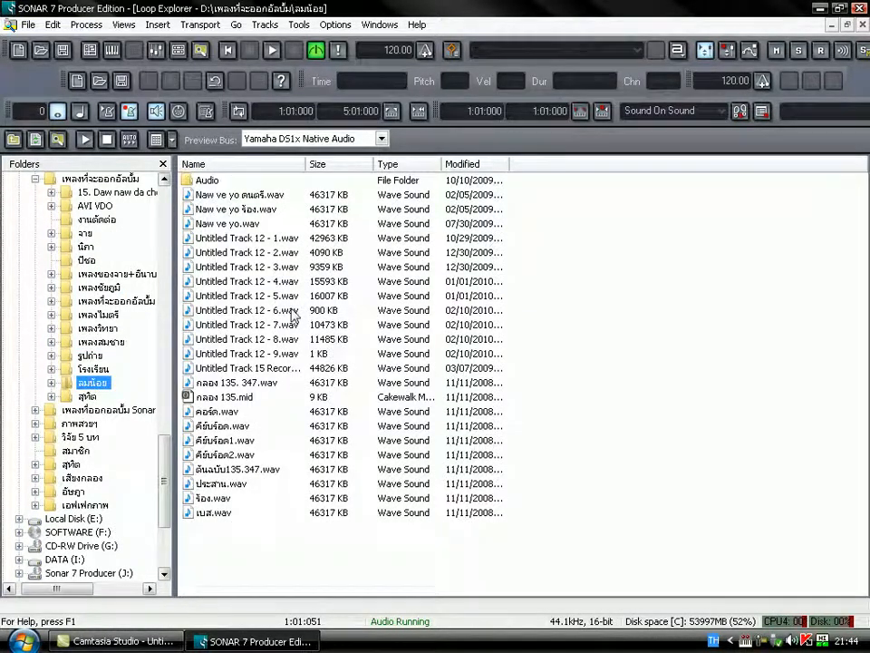
Place "Naw ve yo ดนตรี.wav" on the ดนตรี track and "Naw ve yo ร้อง.wav" on the ร้อง track, both starting at measure 1
{"action": "left_click", "coordinate": [846, 25]}
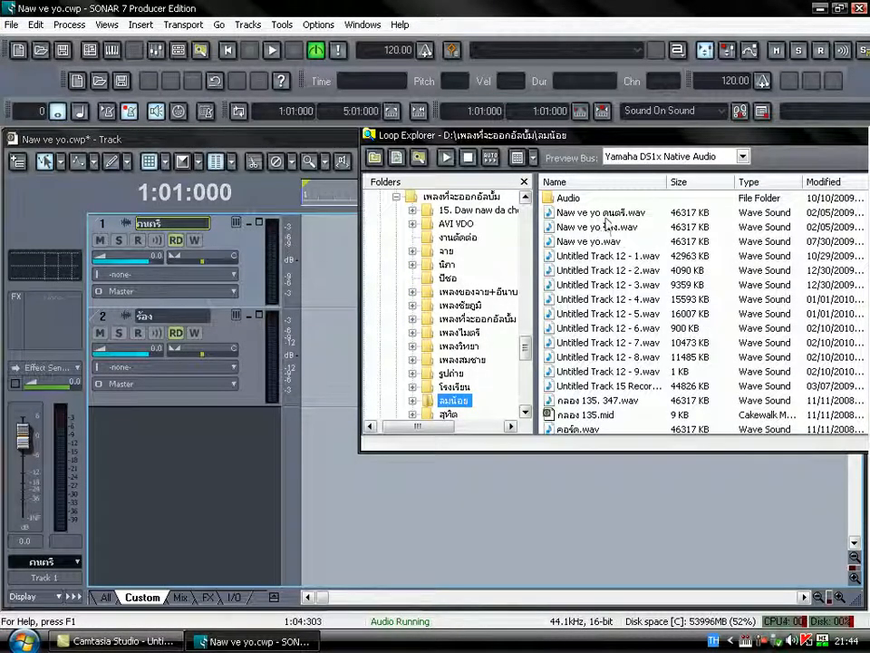
{"action": "left_click", "coordinate": [599, 216]}
{"action": "left_click_drag", "start_coordinate": [573, 222], "coordinate": [303, 243]}
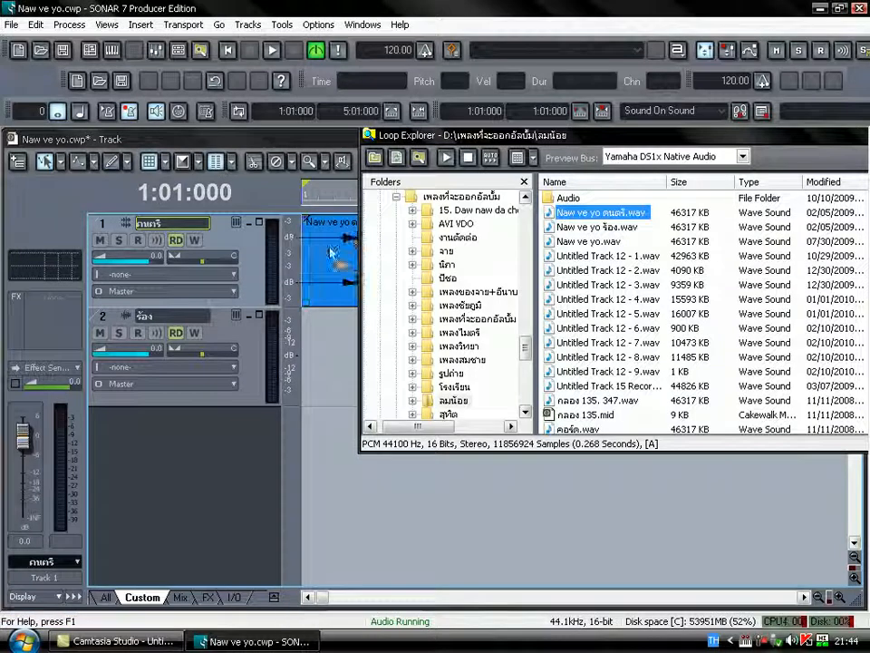
{"action": "left_click_drag", "start_coordinate": [570, 231], "coordinate": [301, 336]}
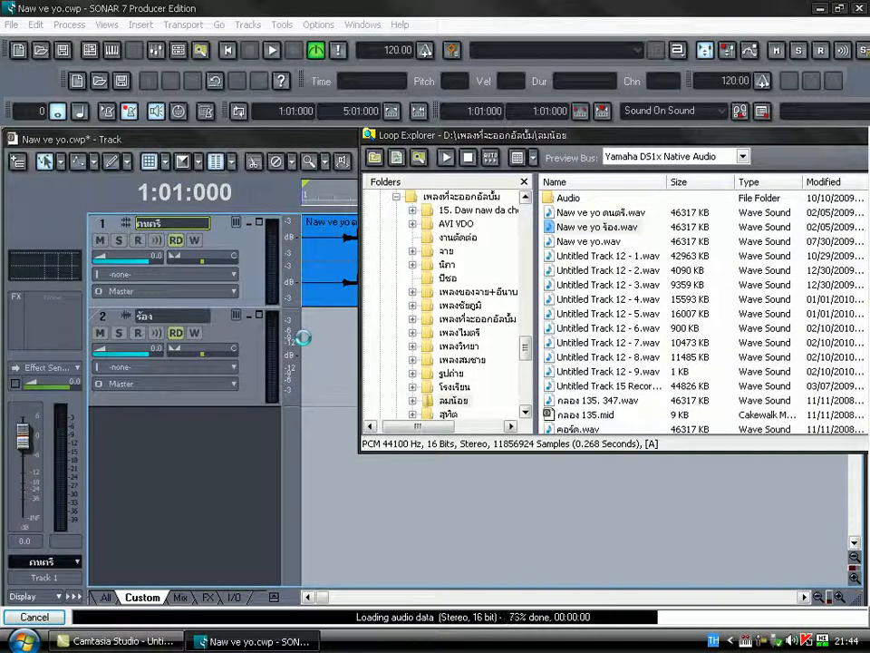
{"action": "left_click", "coordinate": [309, 431]}
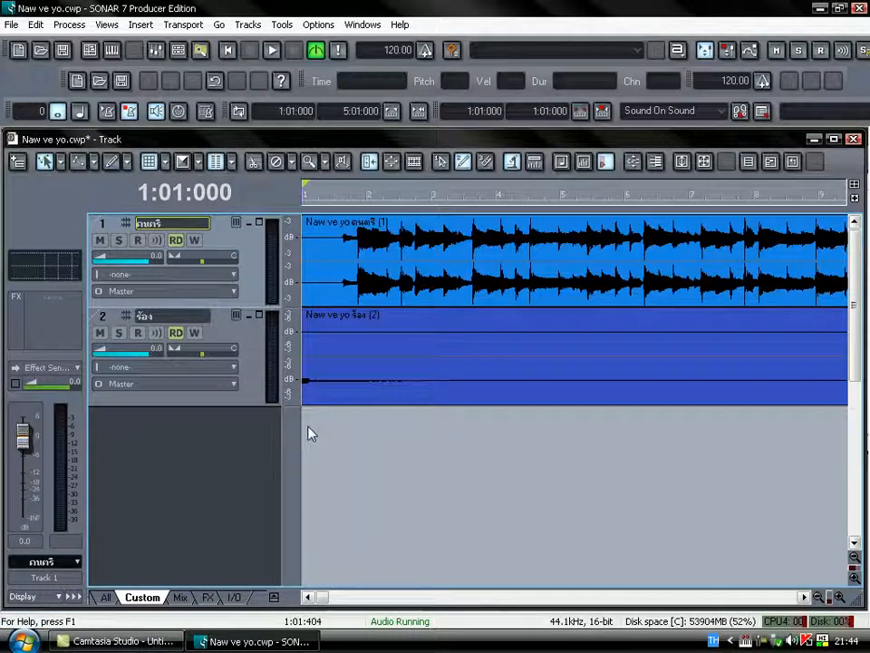
Bring the Loop Explorer window to the front, return to the Track window, and clear the clip selection
{"action": "left_click", "coordinate": [432, 276]}
{"action": "left_click", "coordinate": [379, 354]}
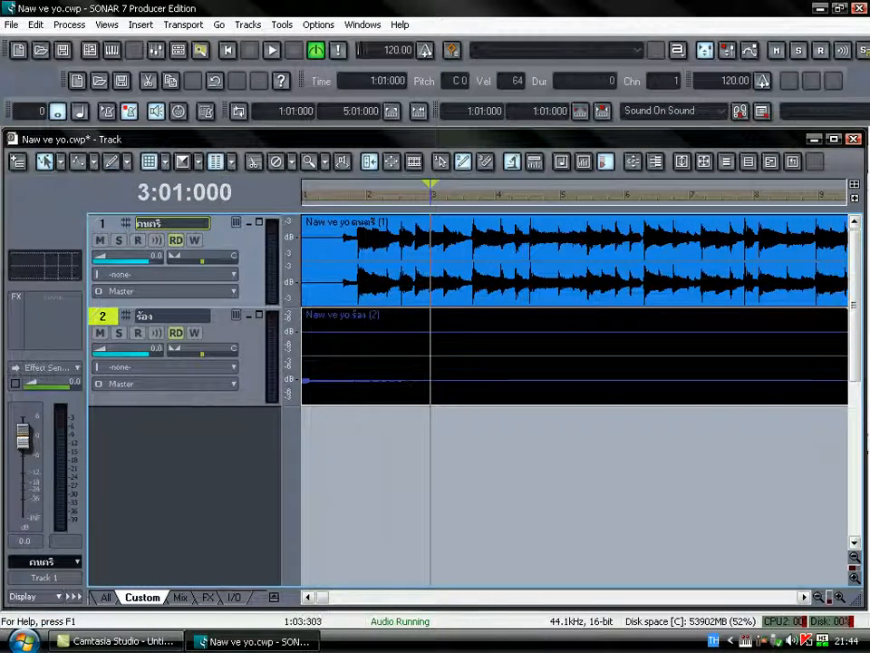
{"action": "left_click", "coordinate": [364, 25]}
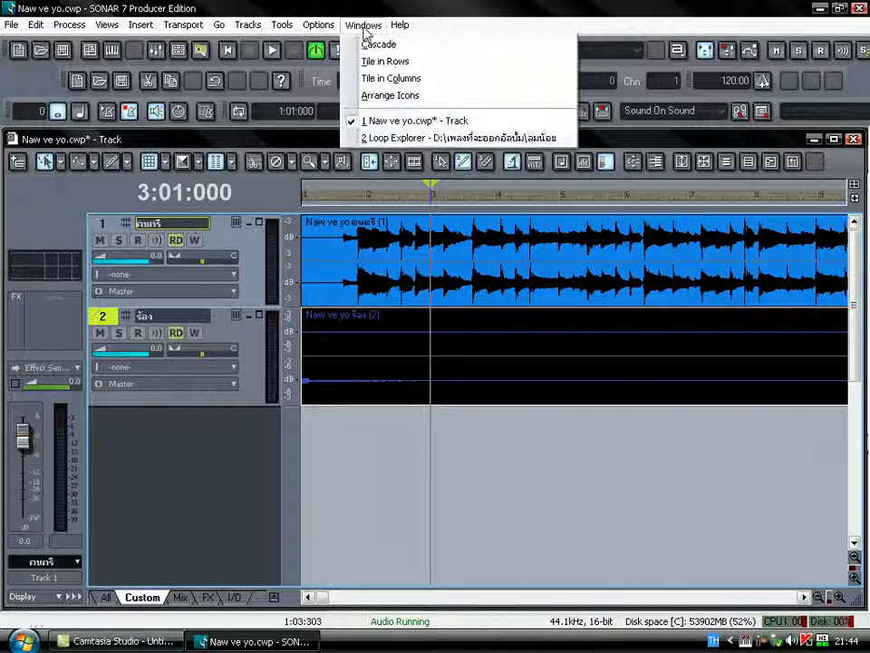
{"action": "left_click", "coordinate": [374, 139]}
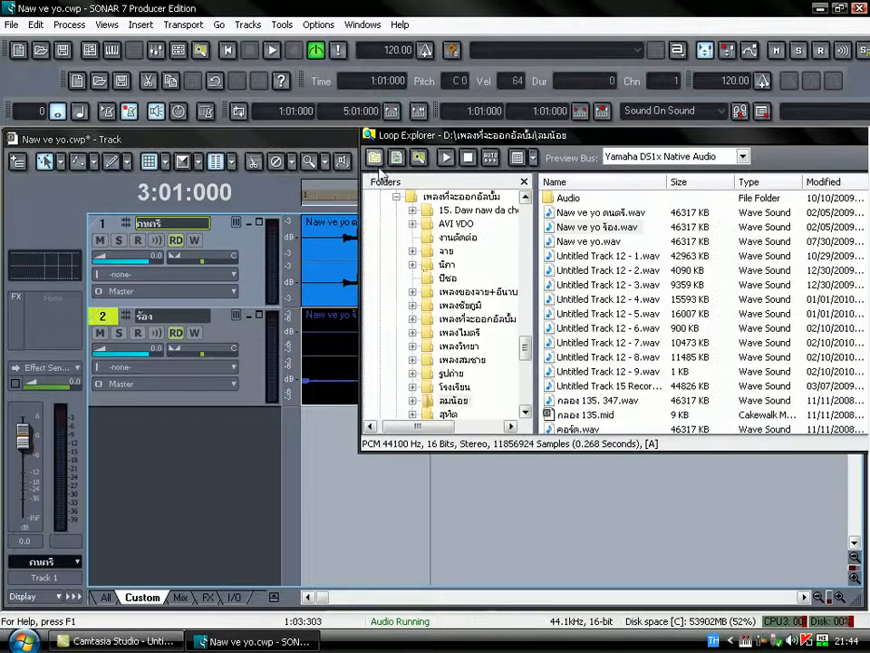
{"action": "left_click", "coordinate": [363, 25]}
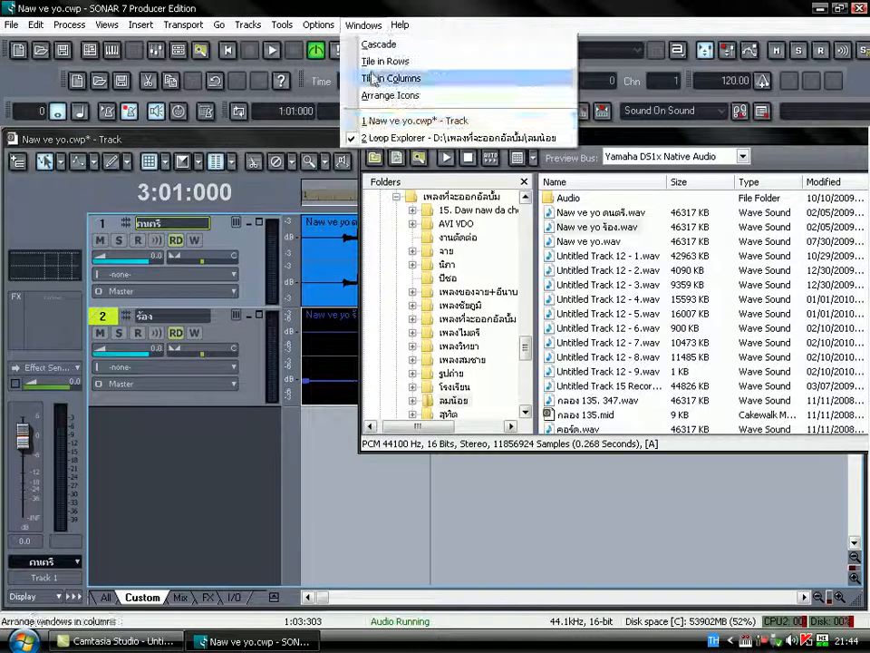
{"action": "left_click", "coordinate": [398, 119]}
{"action": "left_click_drag", "start_coordinate": [385, 302], "coordinate": [363, 362]}
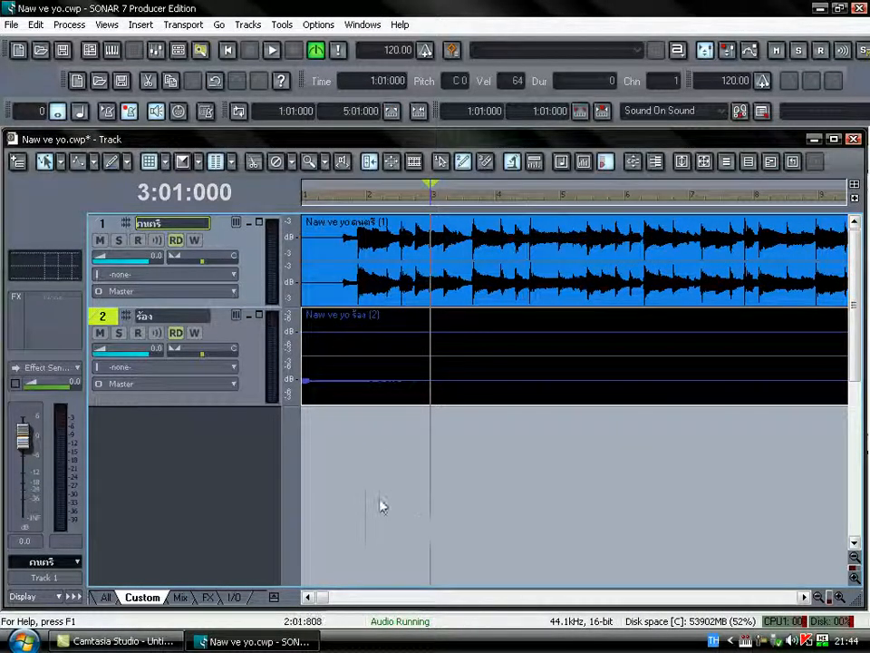
{"action": "left_click", "coordinate": [381, 505]}
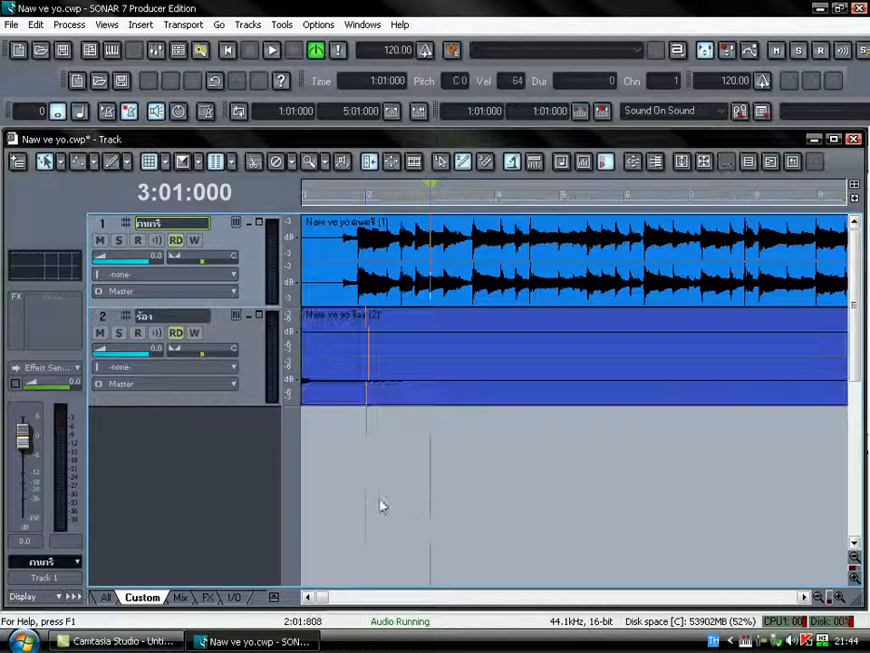
Rewind to the project start, play the music and vocal tracks together, and stop playback
{"action": "left_click", "coordinate": [226, 52]}
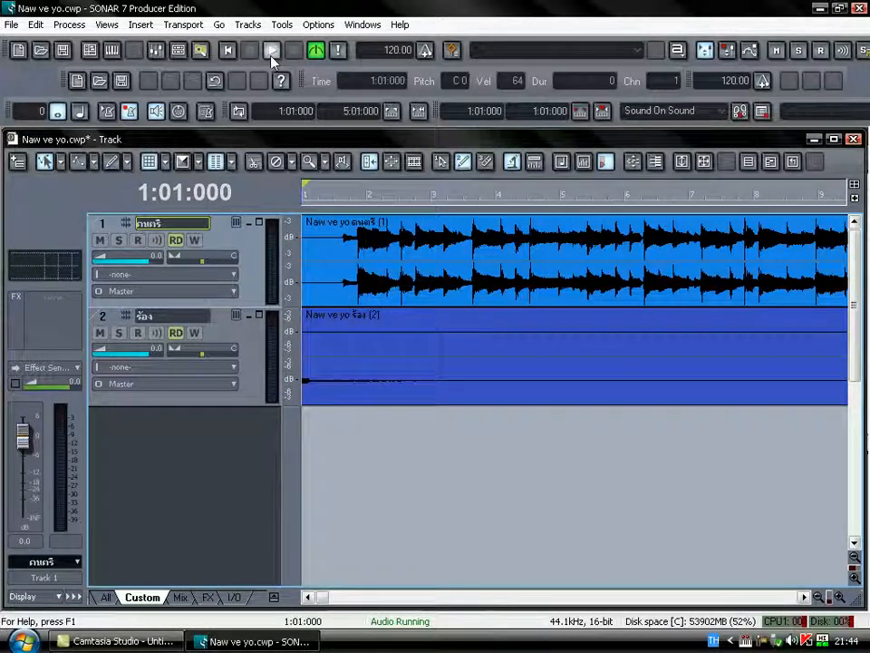
{"action": "left_click", "coordinate": [271, 52]}
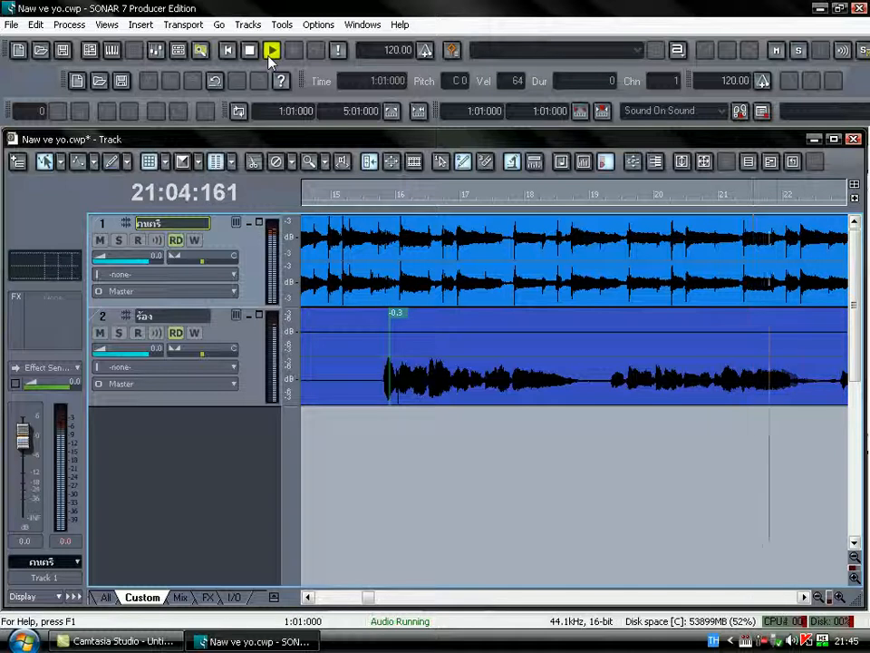
{"action": "left_click", "coordinate": [254, 54]}
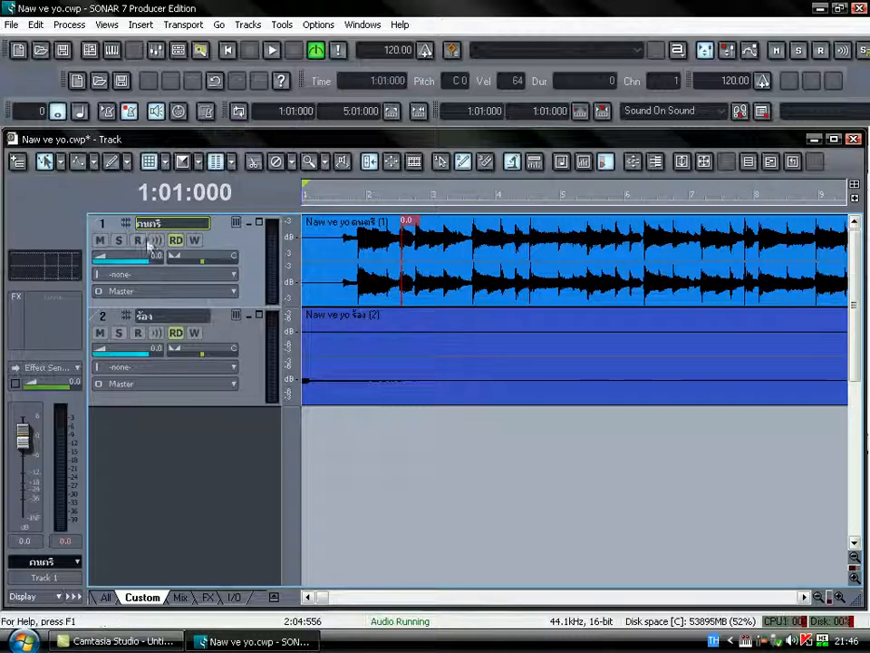
Delete the audio clips from the ดนตรี and ร้อง tracks
{"action": "right_click", "coordinate": [358, 235]}
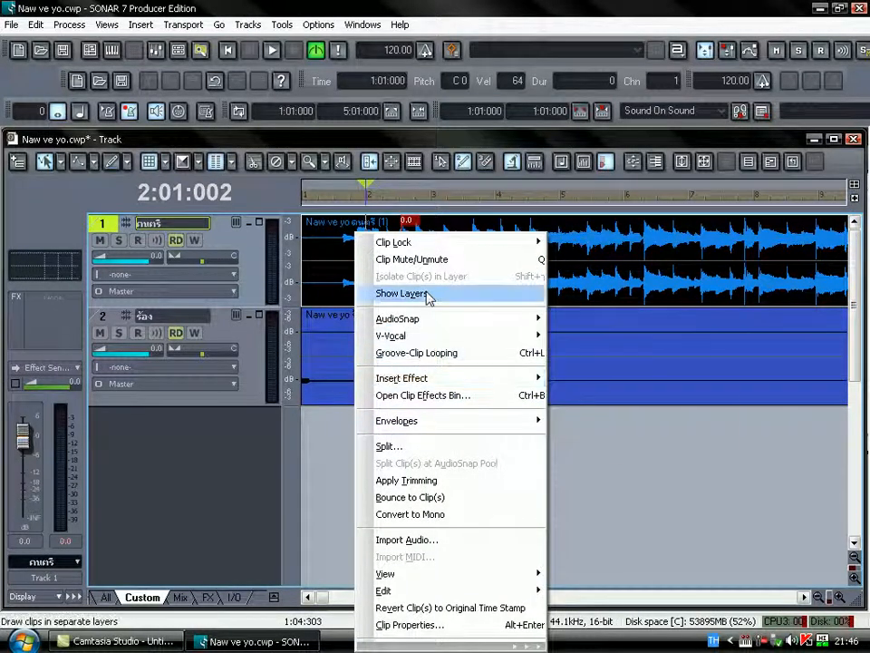
{"action": "left_click", "coordinate": [319, 265]}
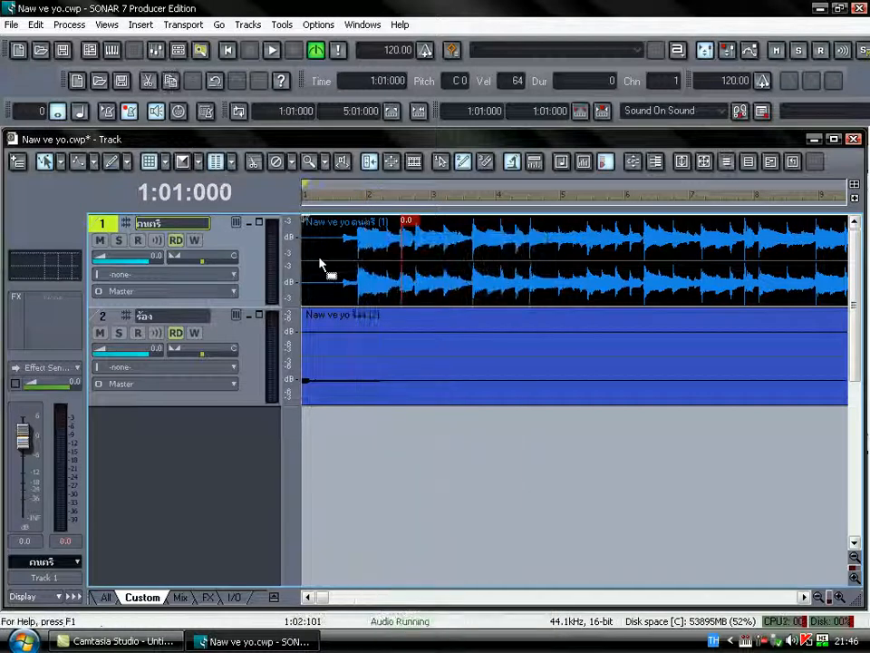
{"action": "key", "text": "Delete"}
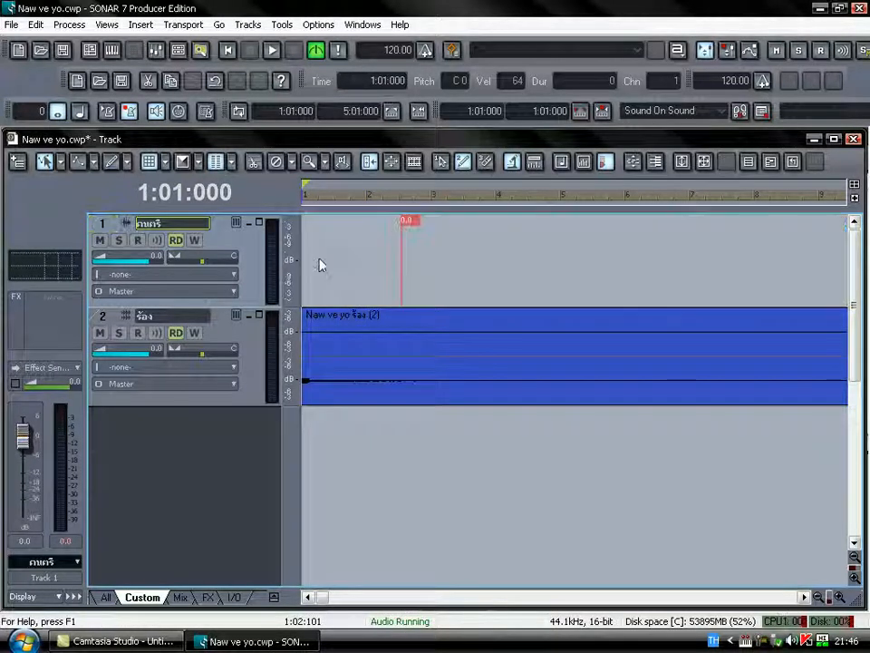
{"action": "left_click", "coordinate": [326, 343]}
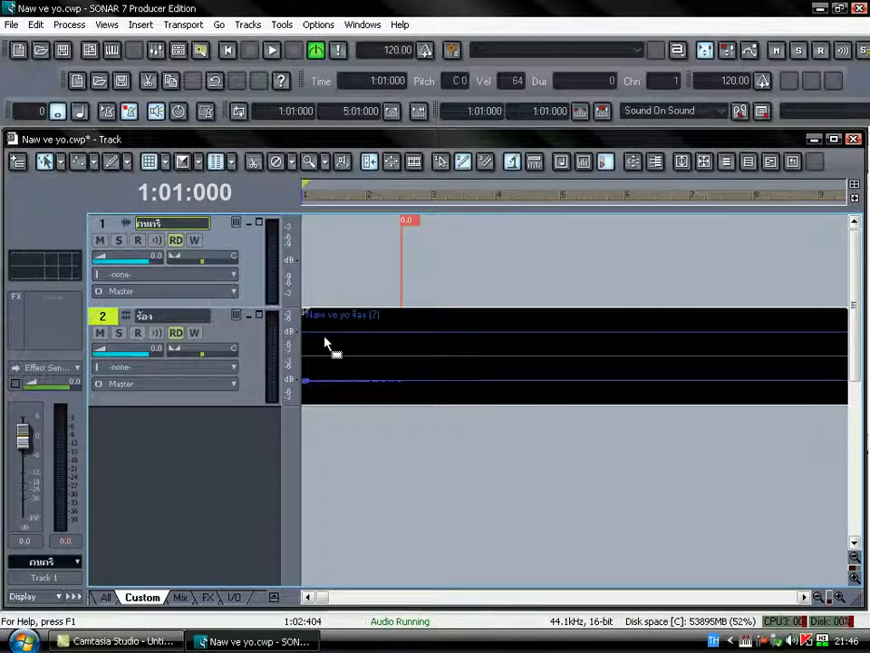
{"action": "key", "text": "Delete"}
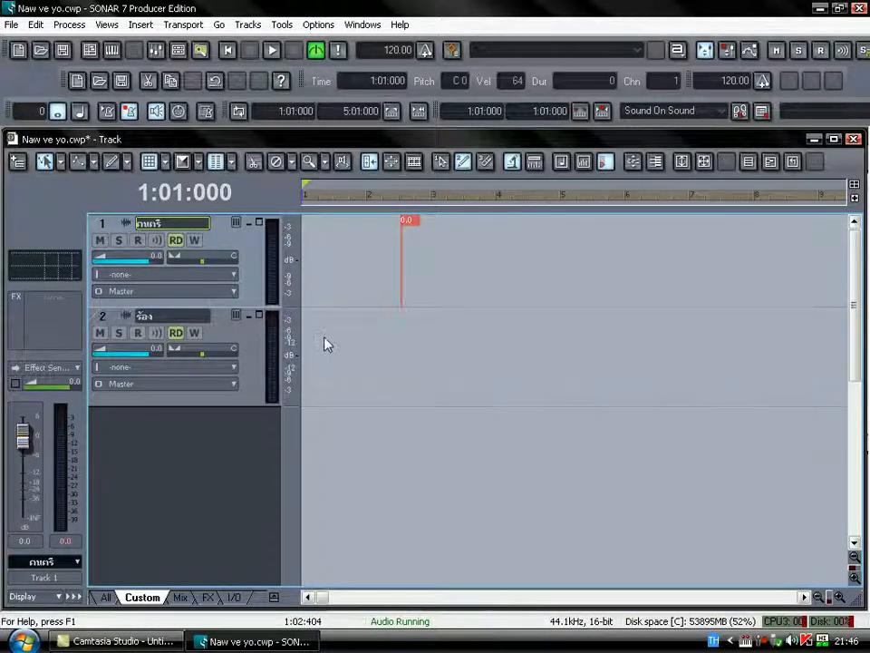
Import "Naw ve yo ดนตรี.wav" from its folder on drive D into the ดนตรี track at the project start
{"action": "left_click", "coordinate": [10, 25]}
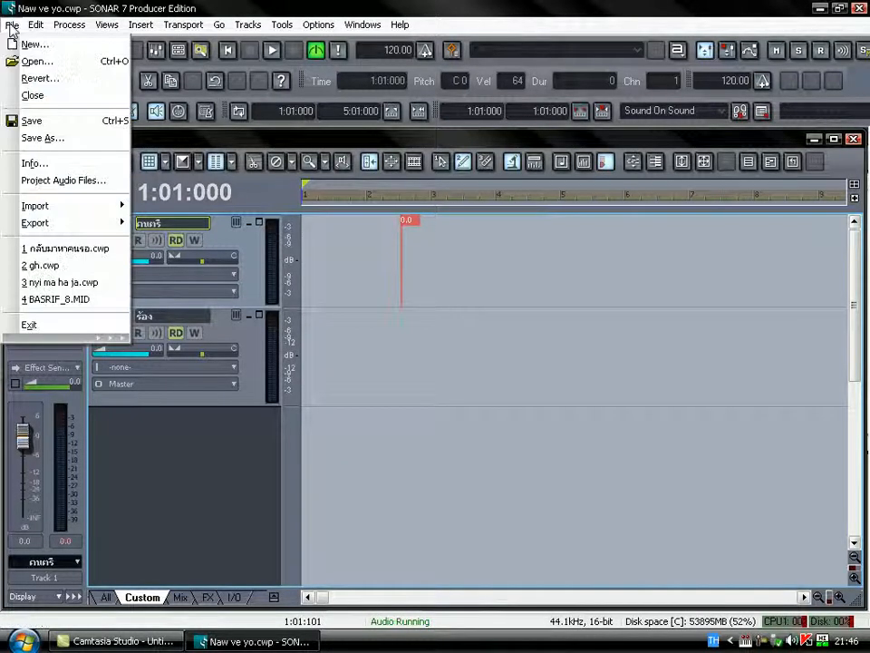
{"action": "mouse_move", "coordinate": [70, 208]}
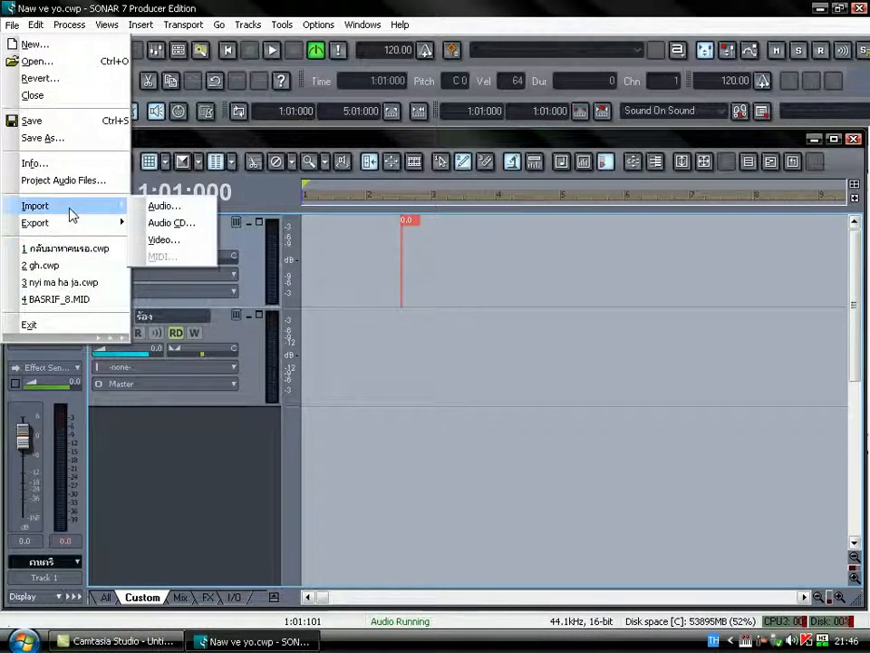
{"action": "left_click", "coordinate": [165, 205]}
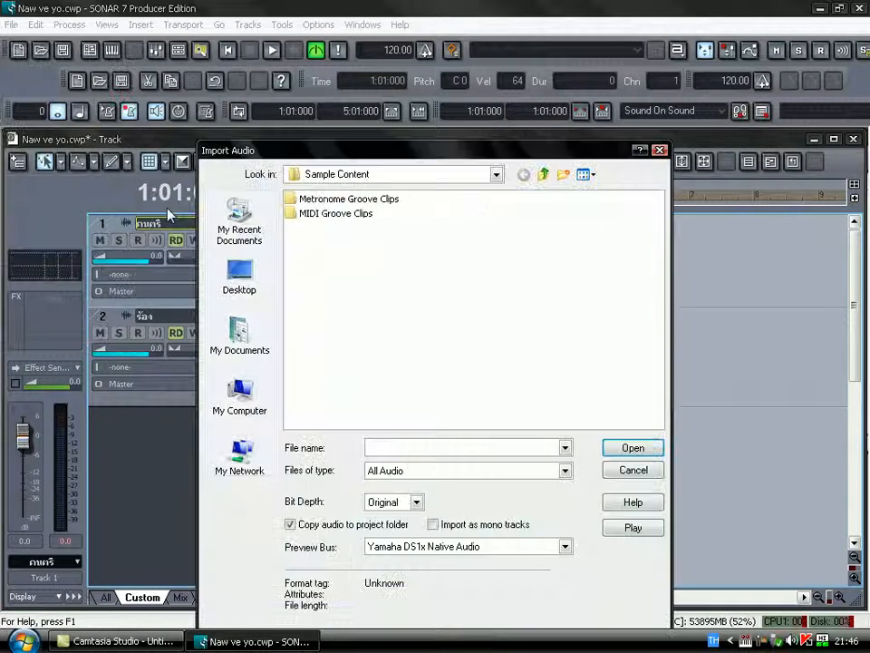
{"action": "left_click", "coordinate": [243, 399]}
{"action": "double_click", "coordinate": [342, 215]}
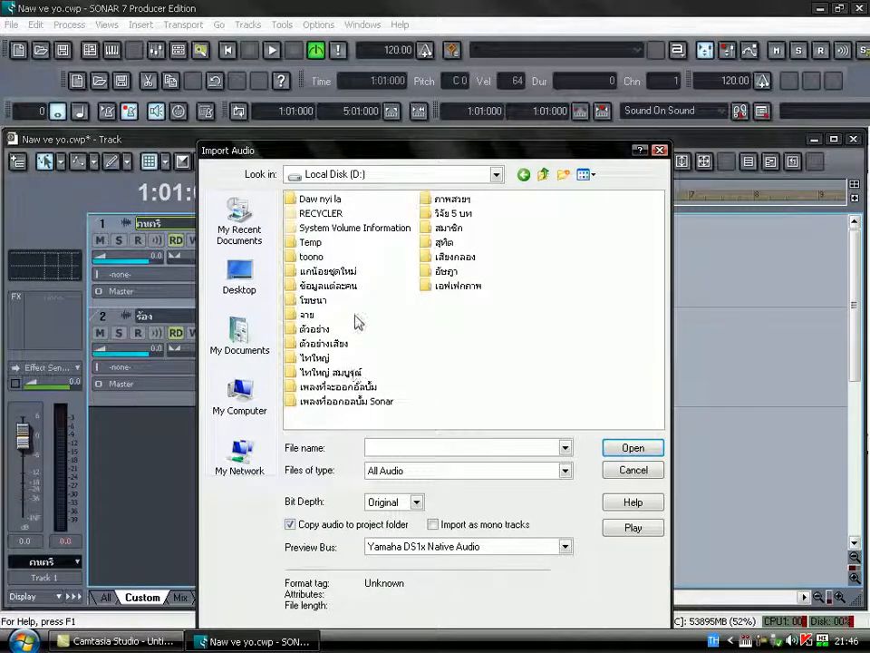
{"action": "double_click", "coordinate": [372, 387]}
{"action": "double_click", "coordinate": [325, 403]}
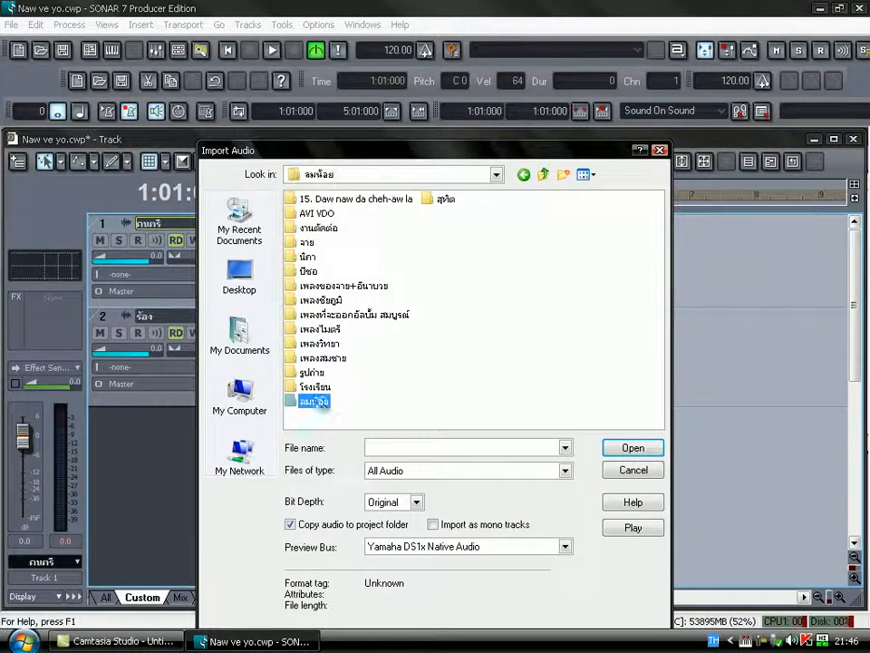
{"action": "left_click", "coordinate": [372, 214]}
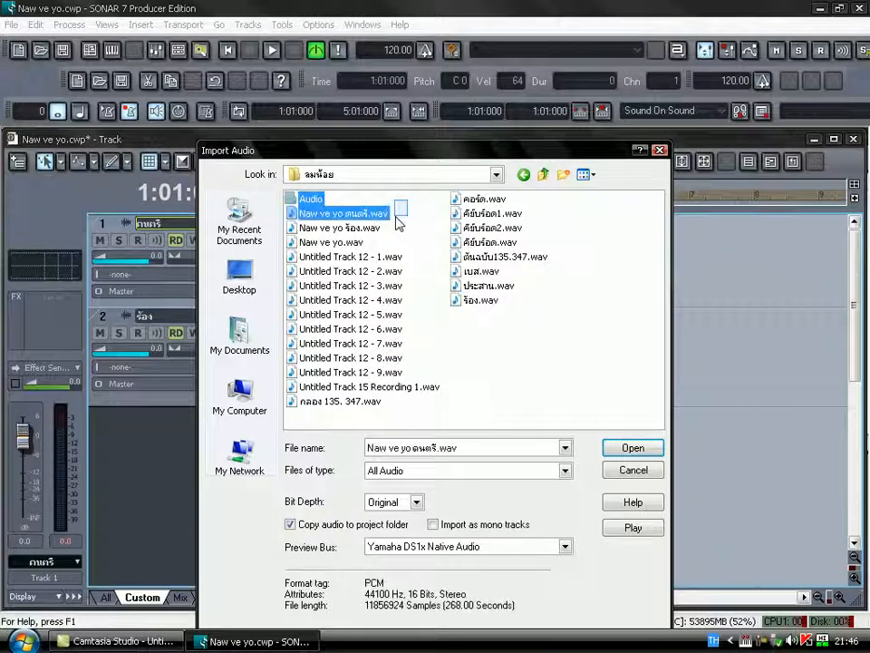
{"action": "left_click", "coordinate": [632, 447]}
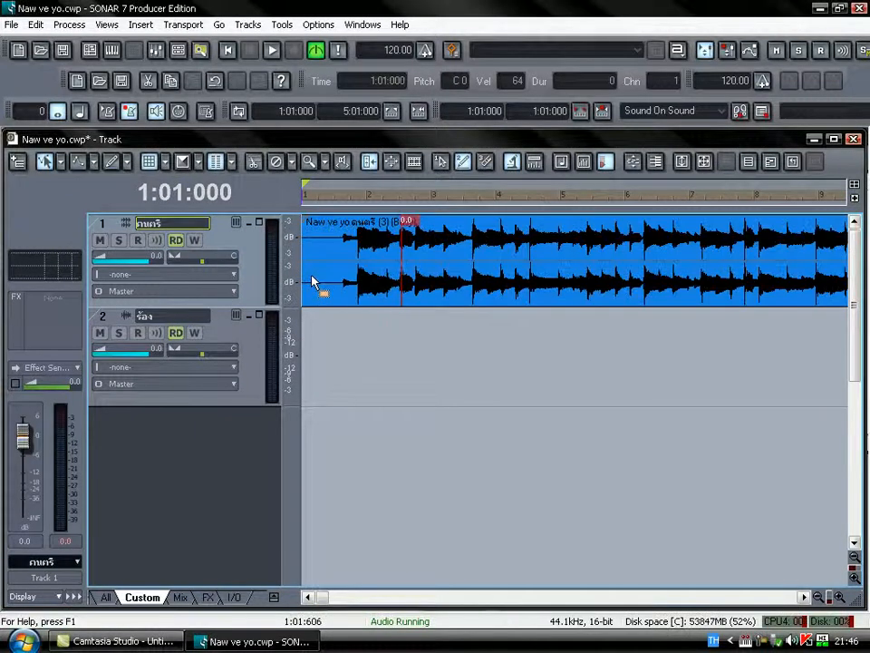
Select the ร้อง track and return the playback position to the project start
{"action": "left_click", "coordinate": [14, 25]}
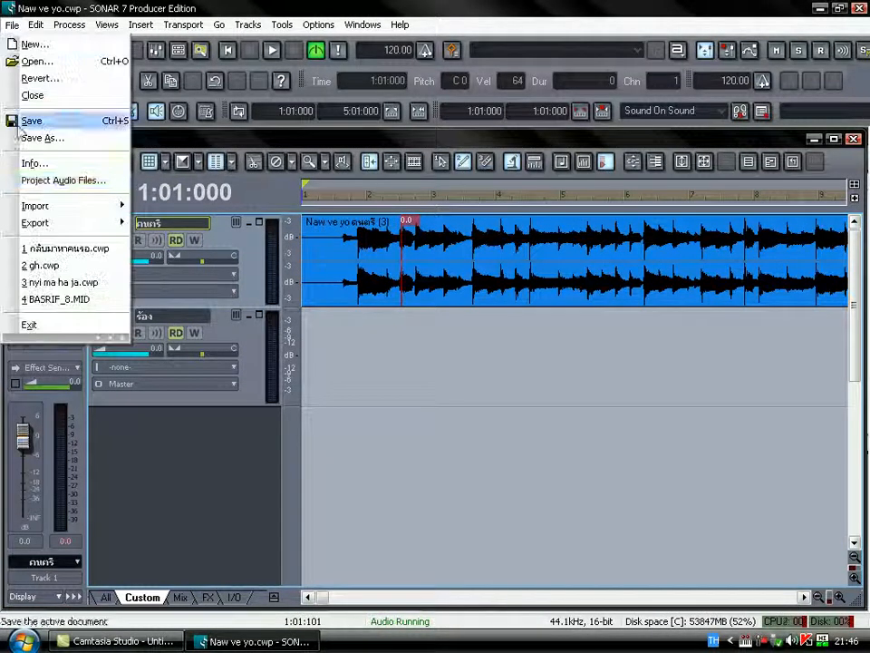
{"action": "mouse_move", "coordinate": [66, 206]}
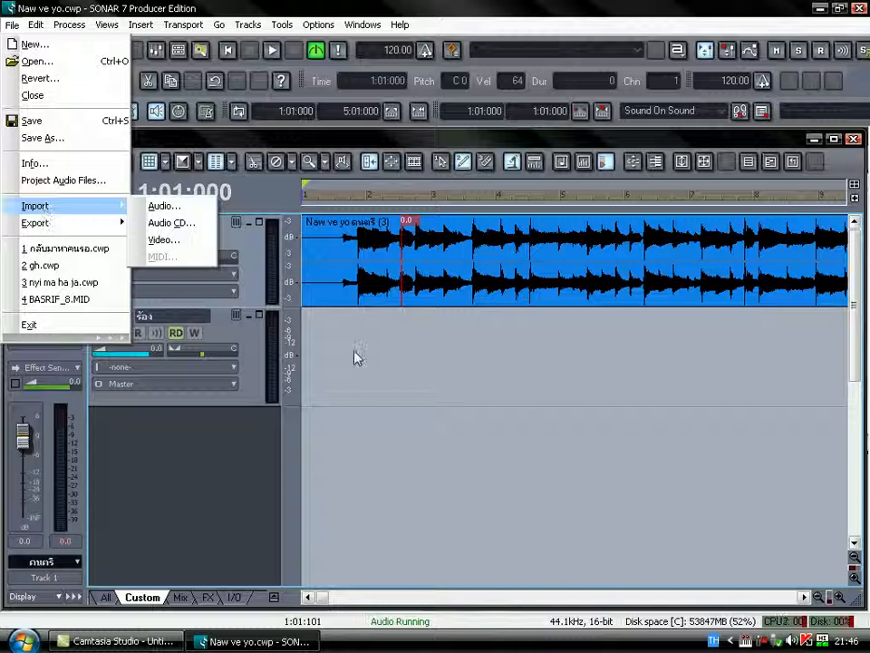
{"action": "left_click", "coordinate": [355, 356]}
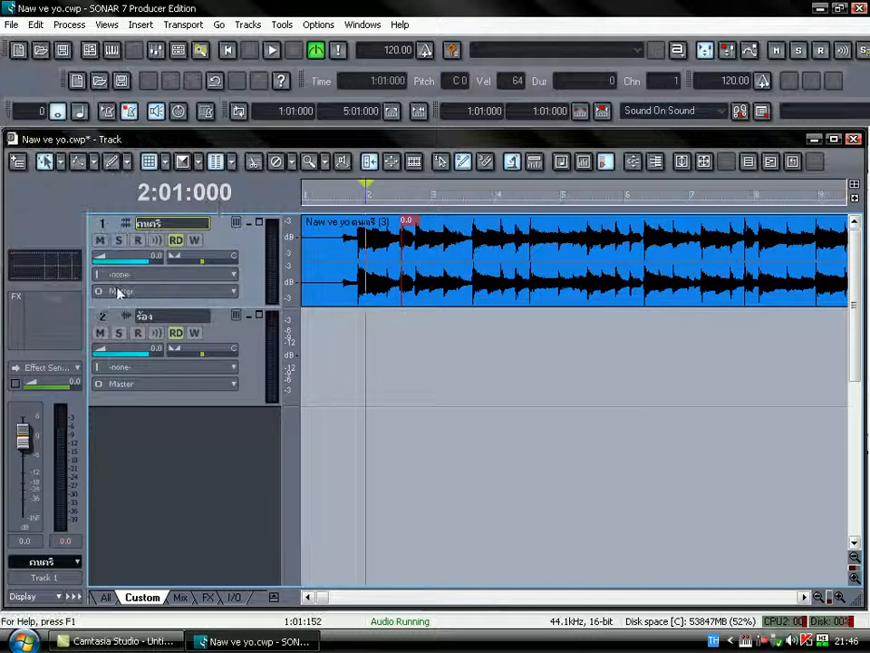
{"action": "left_click", "coordinate": [104, 325]}
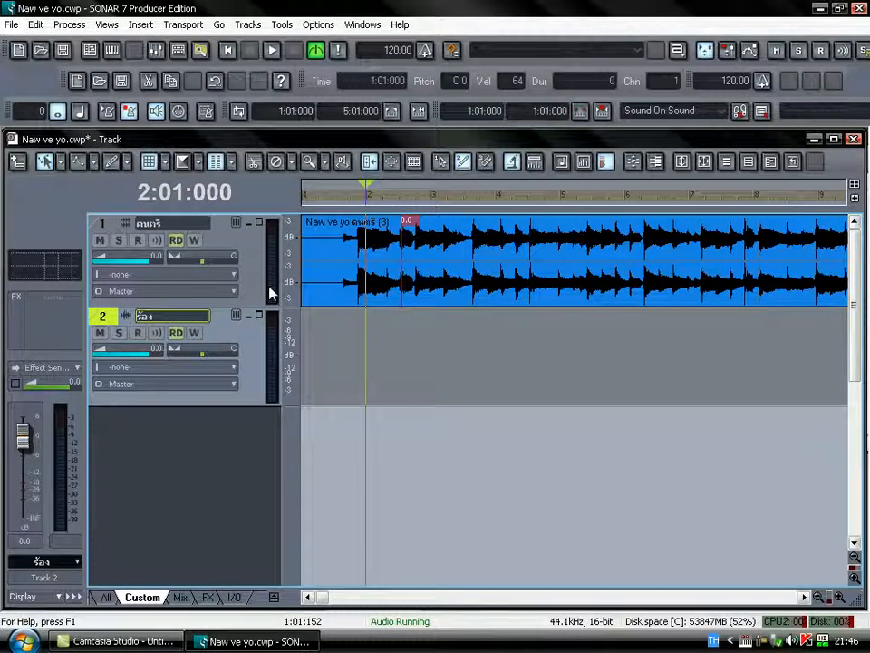
{"action": "left_click", "coordinate": [228, 50]}
{"action": "left_click", "coordinate": [108, 320]}
{"action": "left_click", "coordinate": [108, 320]}
{"action": "left_click", "coordinate": [108, 320]}
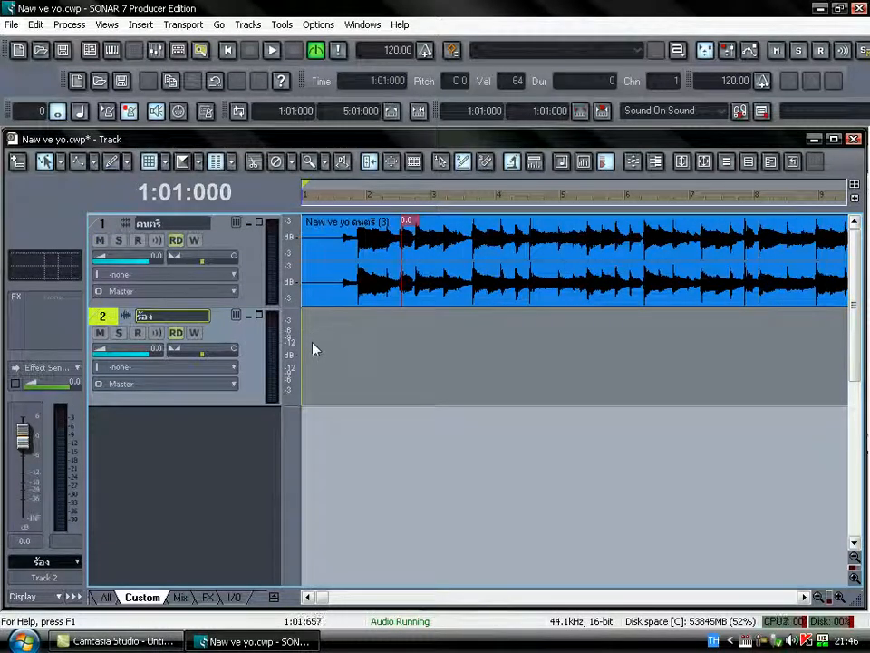
Import "Naw ve yo ร้อง.wav" into the ร้อง track at the project start
{"action": "left_click", "coordinate": [11, 25]}
{"action": "mouse_move", "coordinate": [41, 211]}
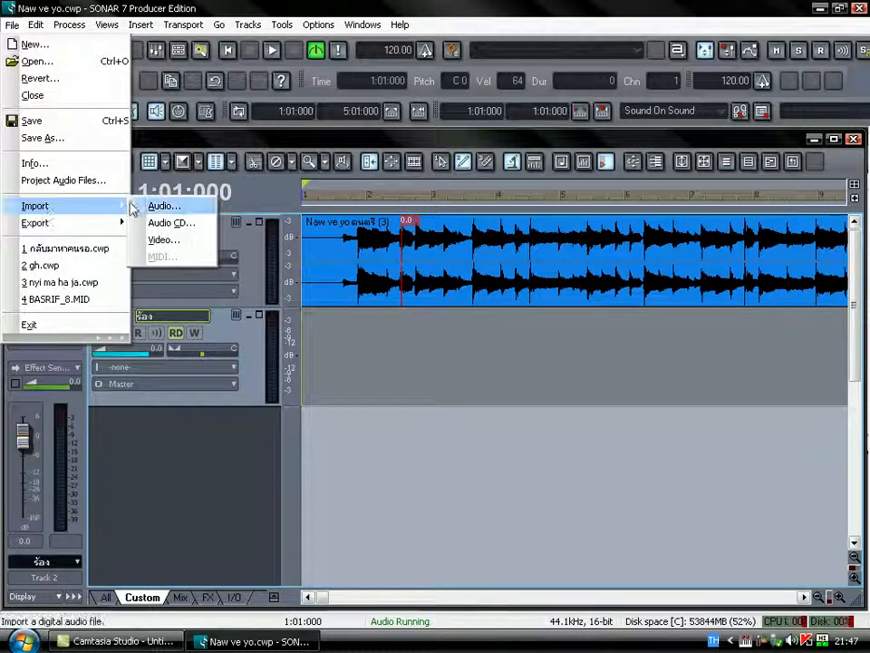
{"action": "left_click", "coordinate": [164, 207]}
{"action": "left_click", "coordinate": [371, 228]}
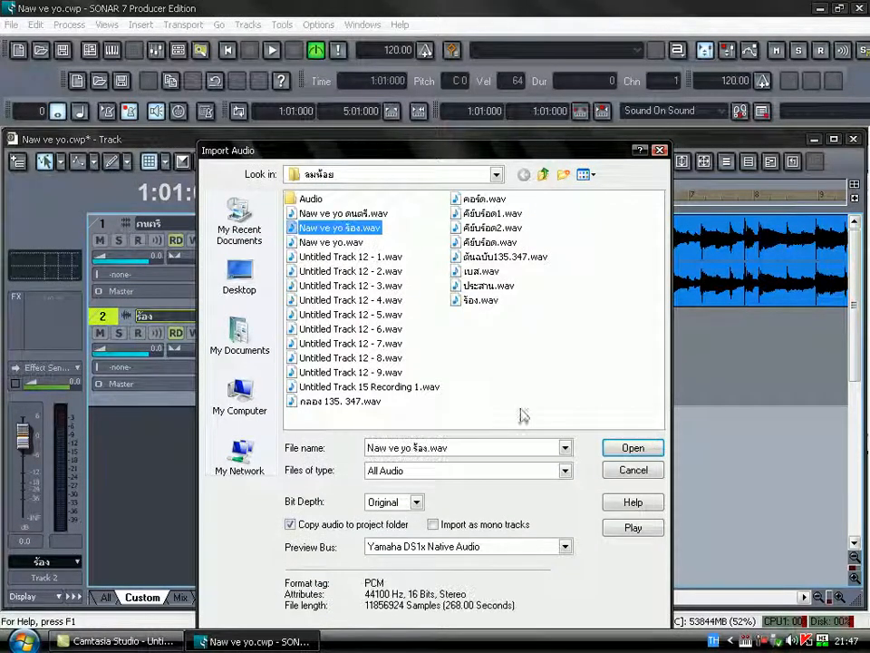
{"action": "left_click", "coordinate": [631, 449]}
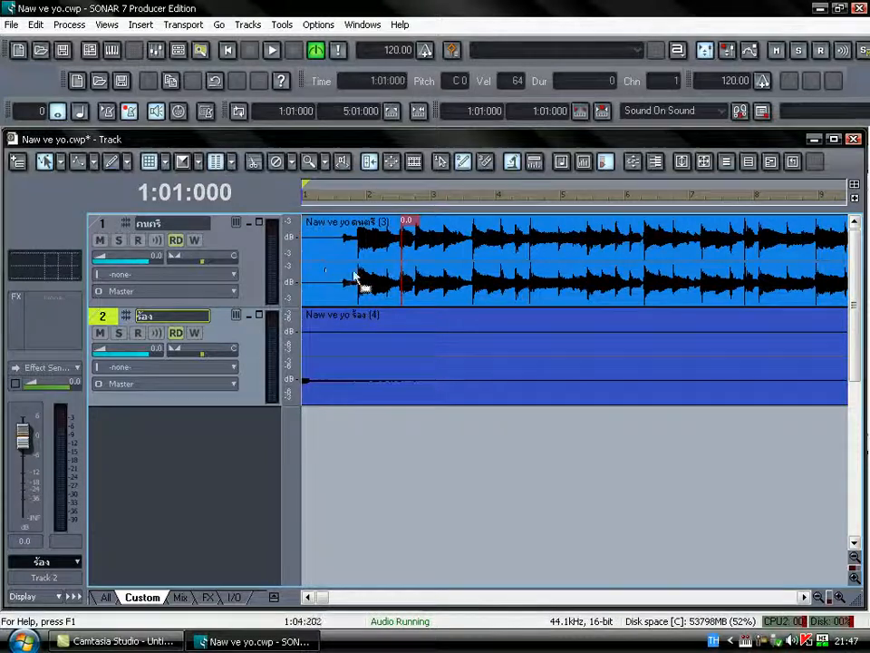
Delete the audio clips from both the ดนตรี and ร้อง tracks
{"action": "left_click", "coordinate": [361, 254]}
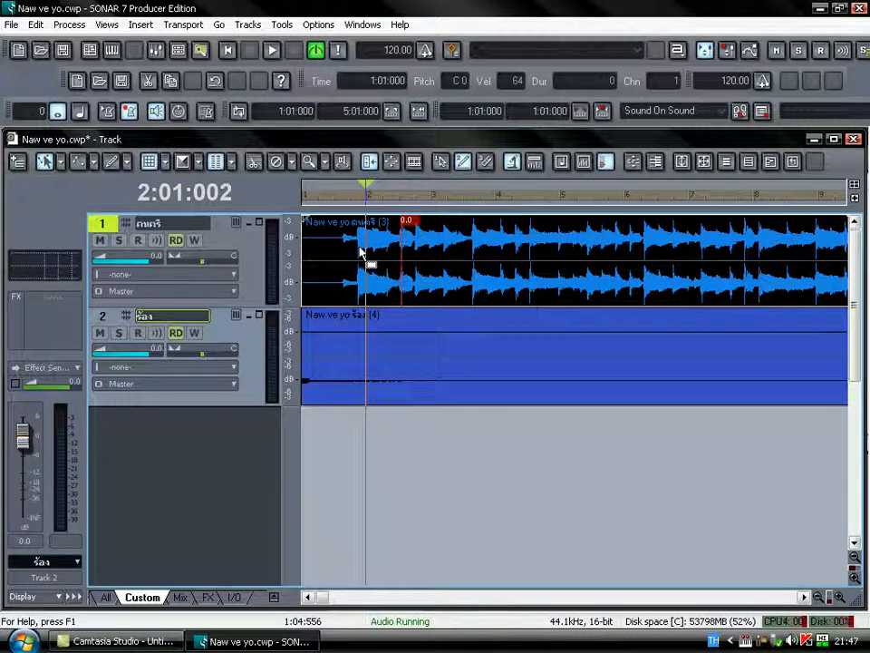
{"action": "key", "text": "Delete"}
{"action": "left_click", "coordinate": [346, 352]}
{"action": "key", "text": "Delete"}
Import "Naw ve yo ดนตรี.wav" into the empty ดนตรี track at the project start
{"action": "right_click", "coordinate": [306, 242]}
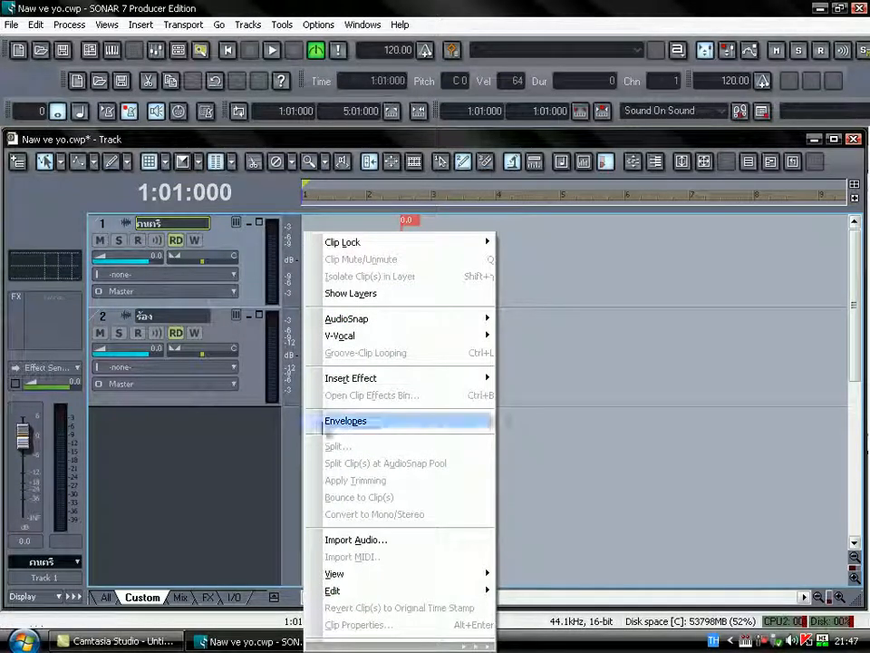
{"action": "left_click", "coordinate": [356, 539]}
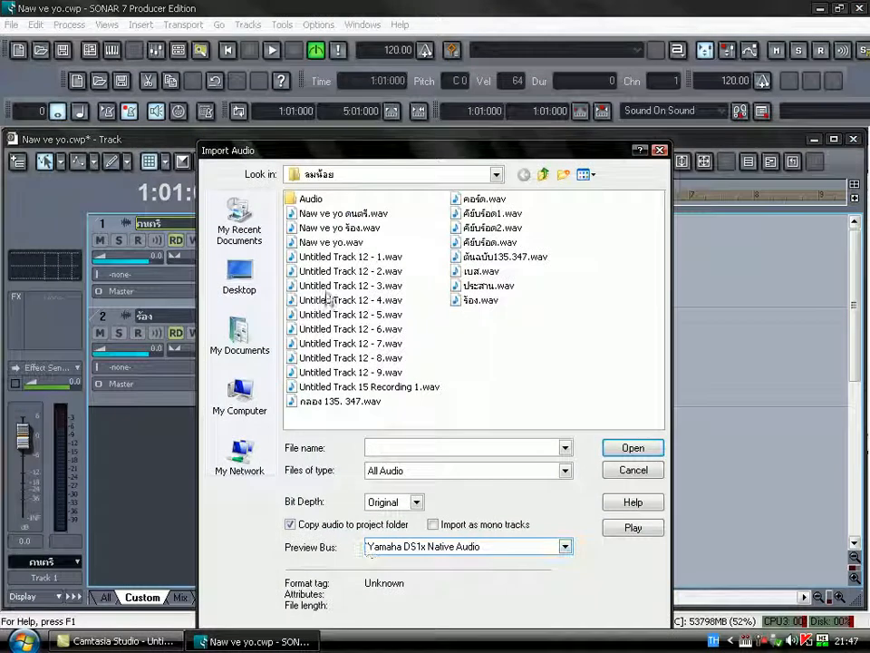
{"action": "left_click", "coordinate": [338, 213]}
{"action": "left_click", "coordinate": [633, 449]}
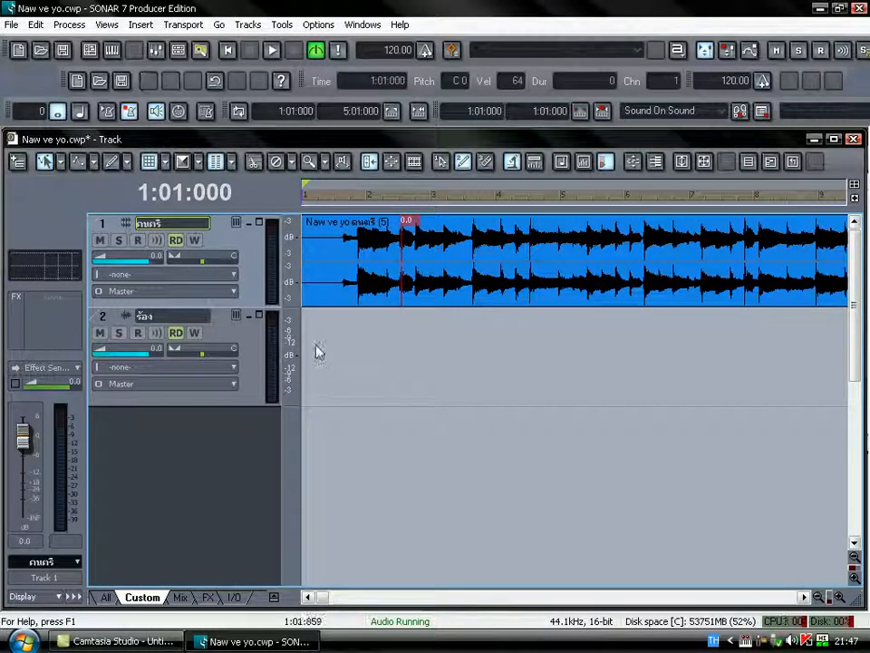
Select the ร้อง track and import "Naw ve yo ร้อง.wav" into it at the project start
{"action": "left_click", "coordinate": [265, 354]}
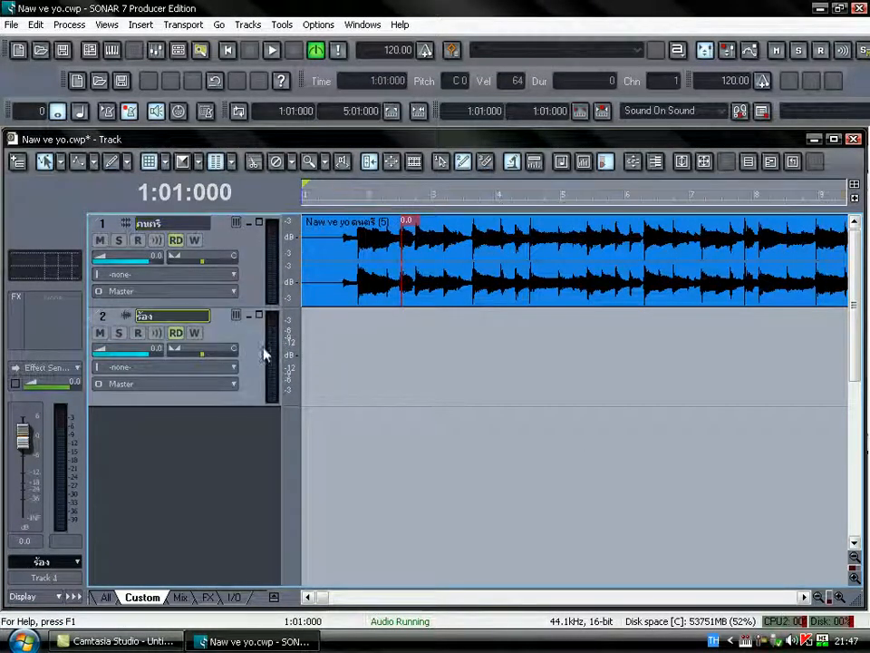
{"action": "right_click", "coordinate": [316, 352]}
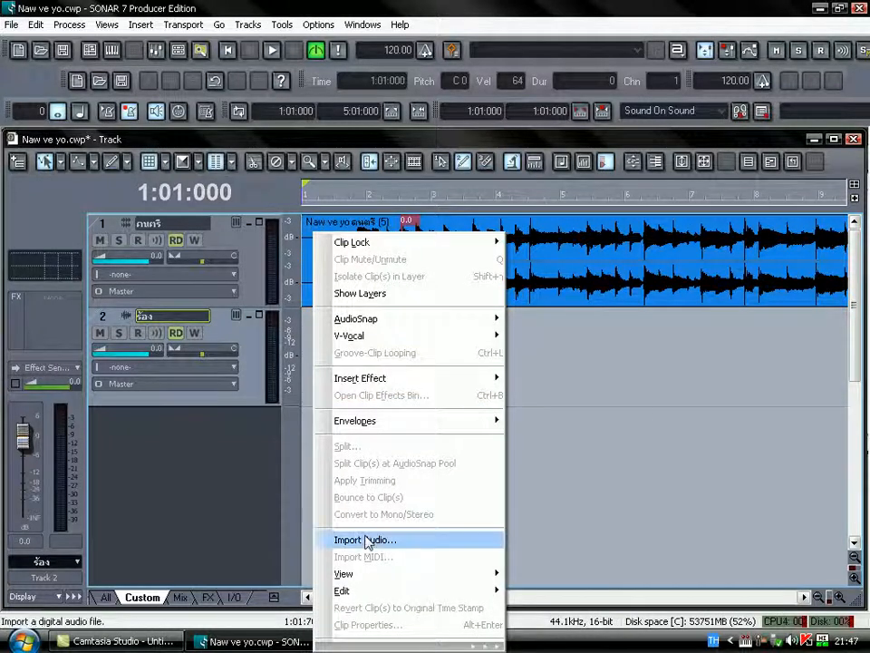
{"action": "left_click", "coordinate": [365, 540]}
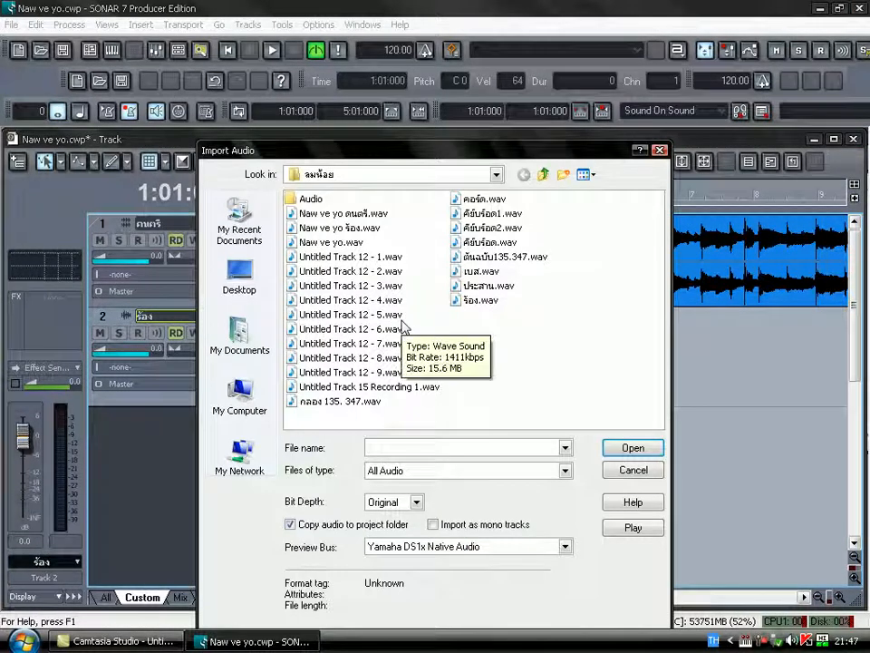
{"action": "left_click", "coordinate": [623, 450]}
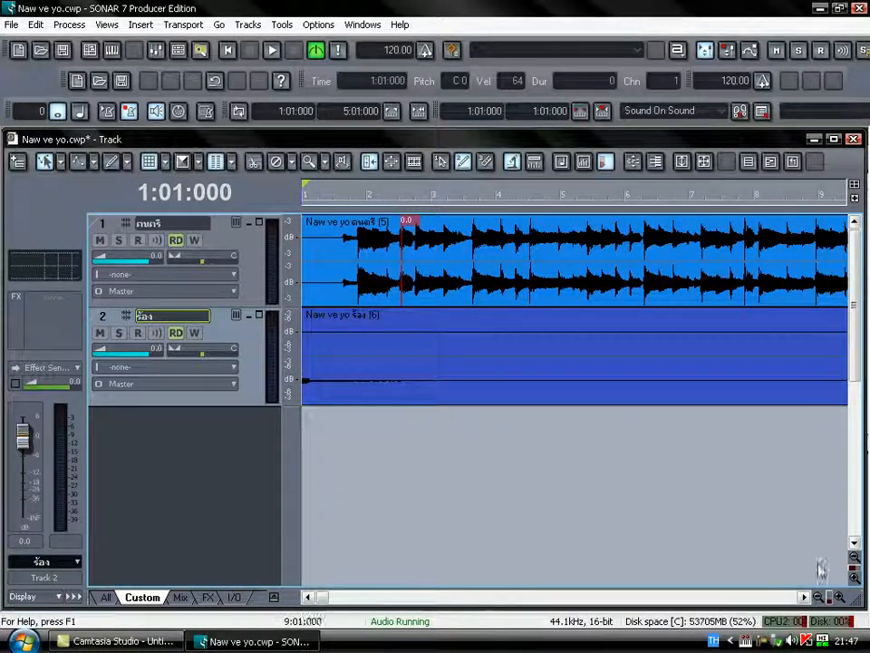
{"action": "left_click_drag", "start_coordinate": [830, 598], "coordinate": [676, 567]}
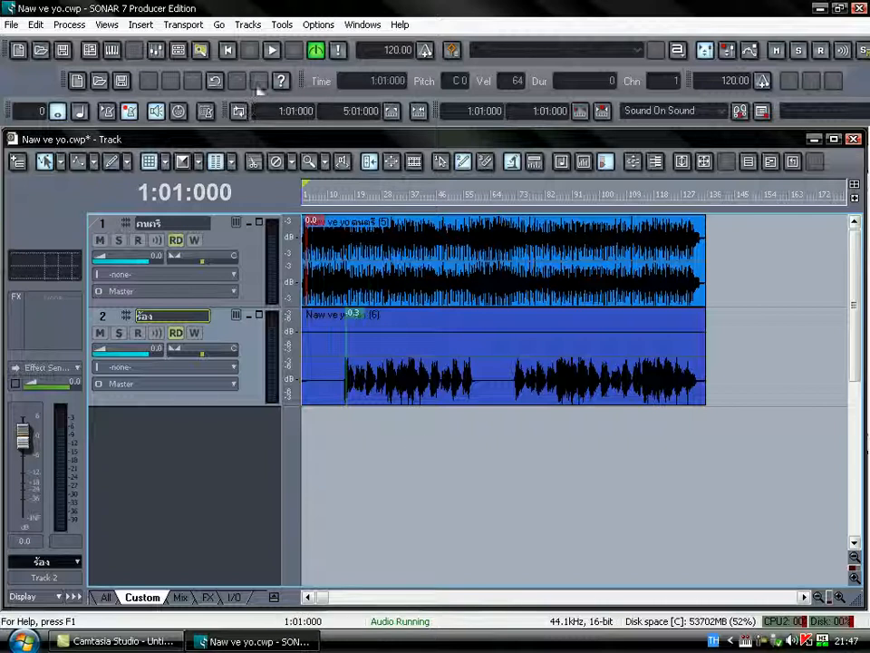
{"action": "left_click", "coordinate": [202, 51]}
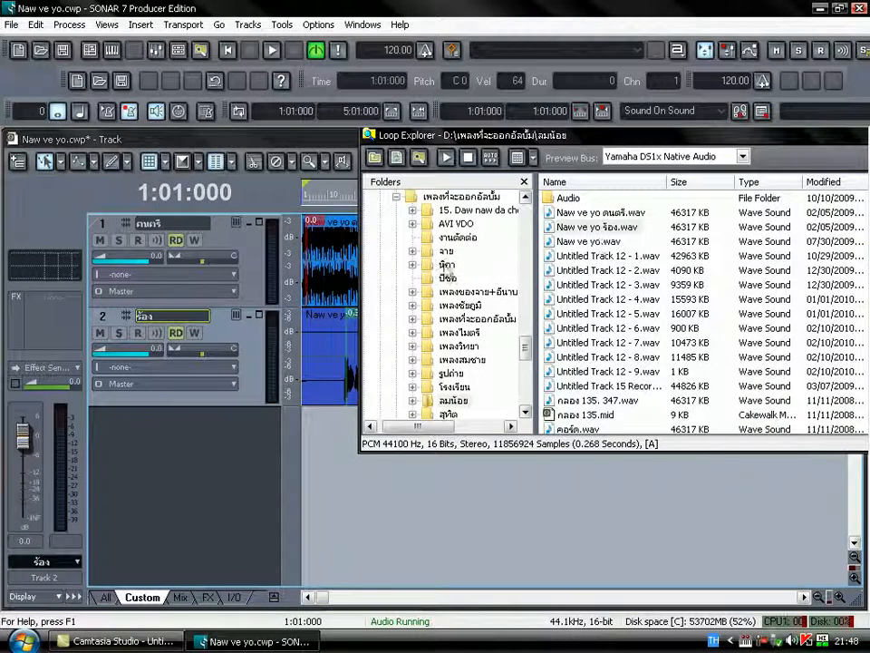
{"action": "left_click", "coordinate": [447, 264]}
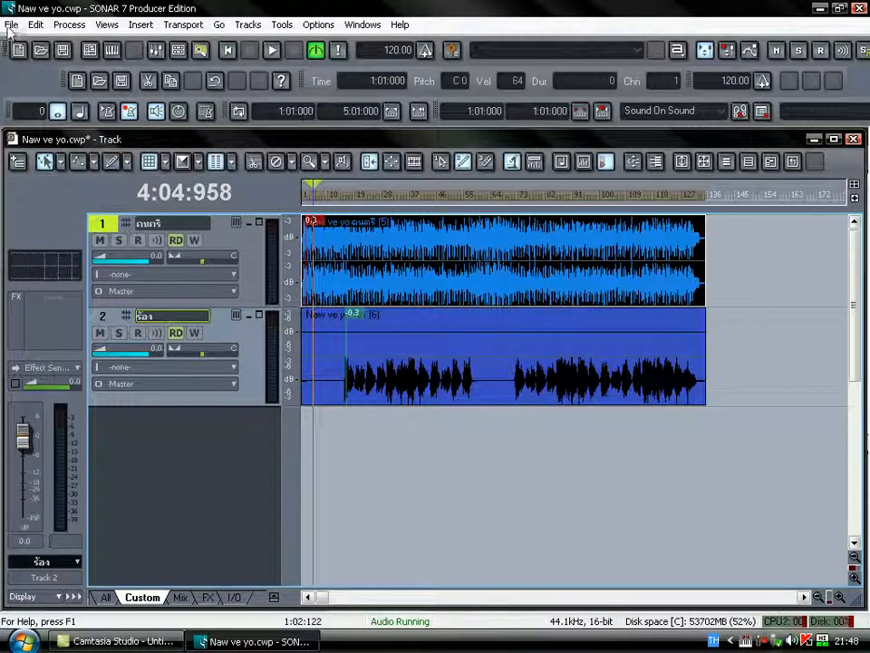
{"action": "left_click", "coordinate": [9, 25]}
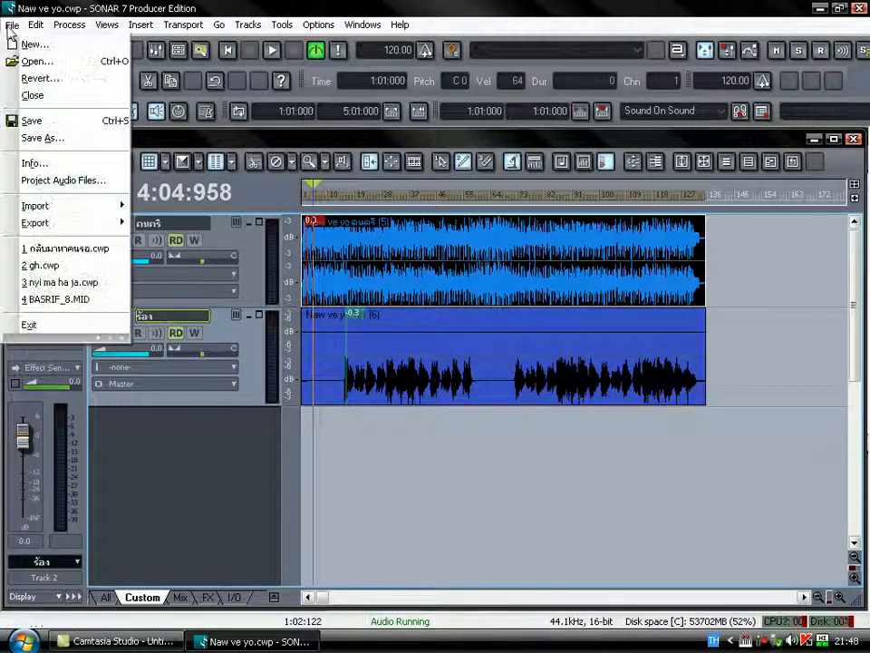
{"action": "mouse_move", "coordinate": [34, 227]}
{"action": "mouse_move", "coordinate": [60, 208]}
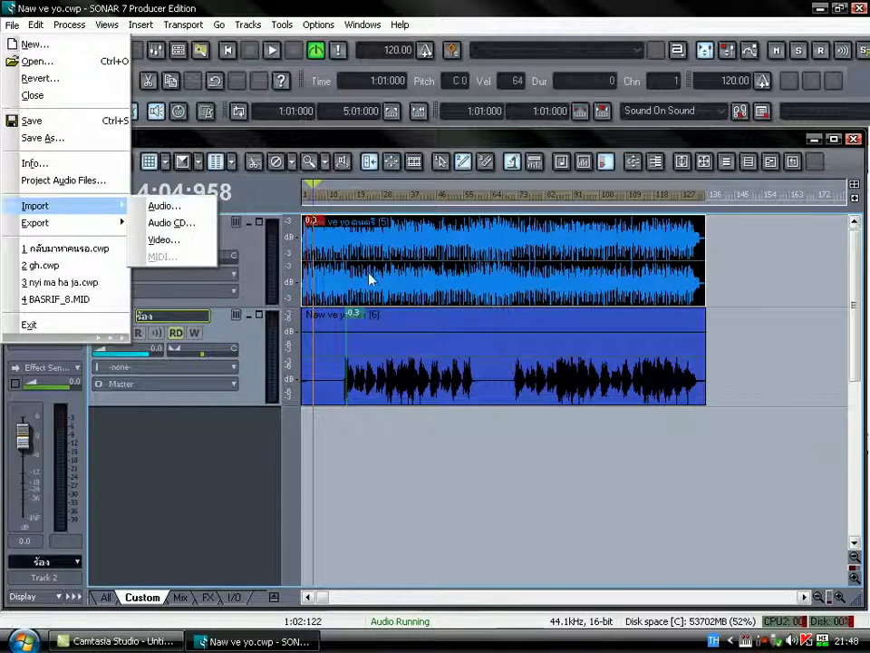
{"action": "left_click", "coordinate": [400, 281]}
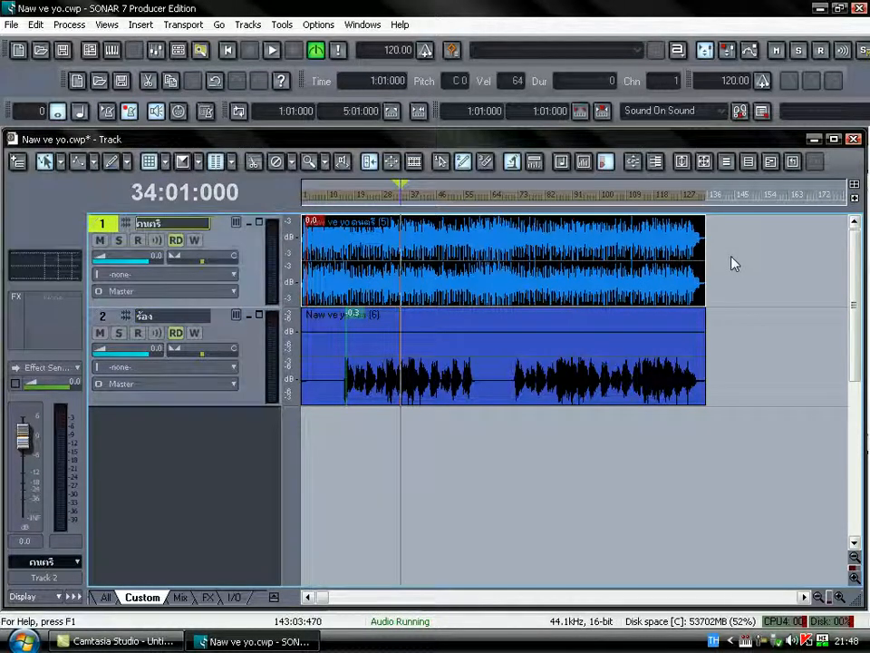
{"action": "right_click", "coordinate": [732, 262]}
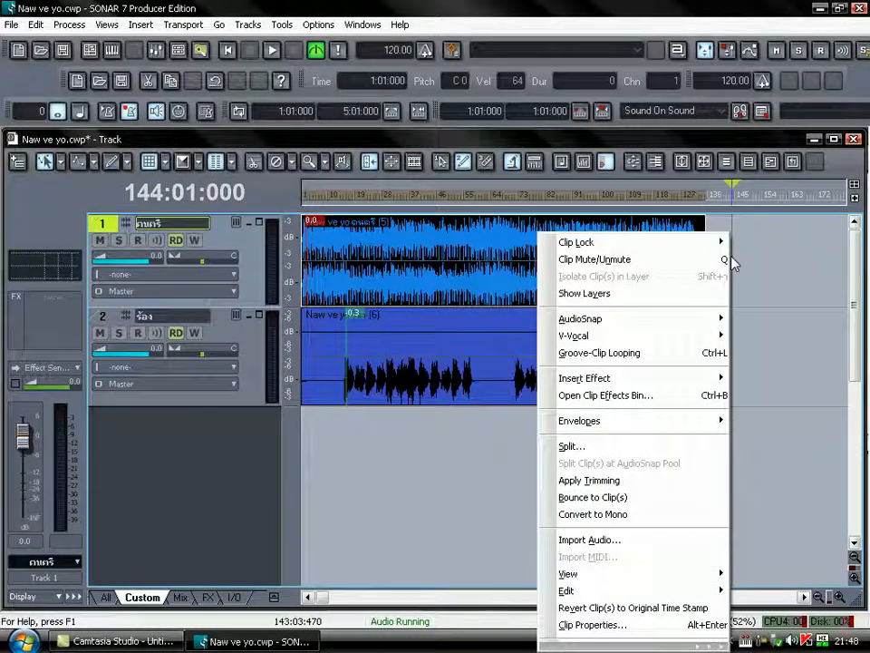
{"action": "left_click", "coordinate": [414, 476]}
{"action": "left_click", "coordinate": [327, 434]}
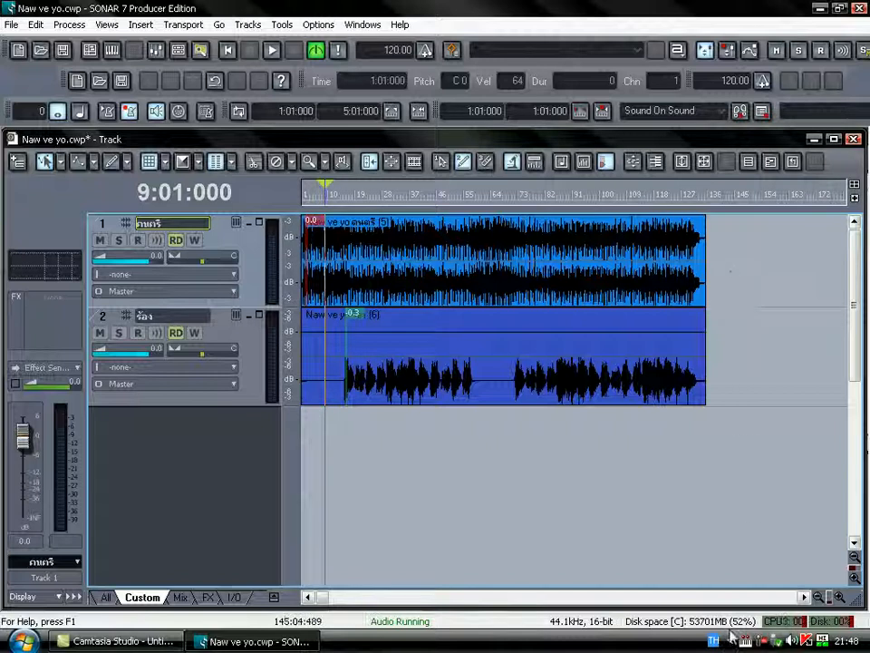
{"action": "left_click", "coordinate": [764, 641]}
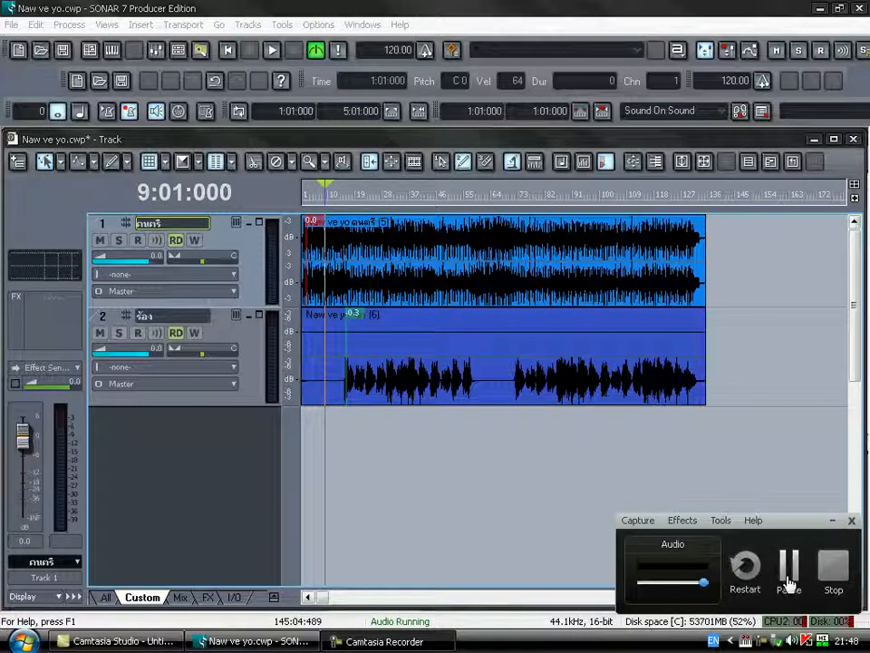